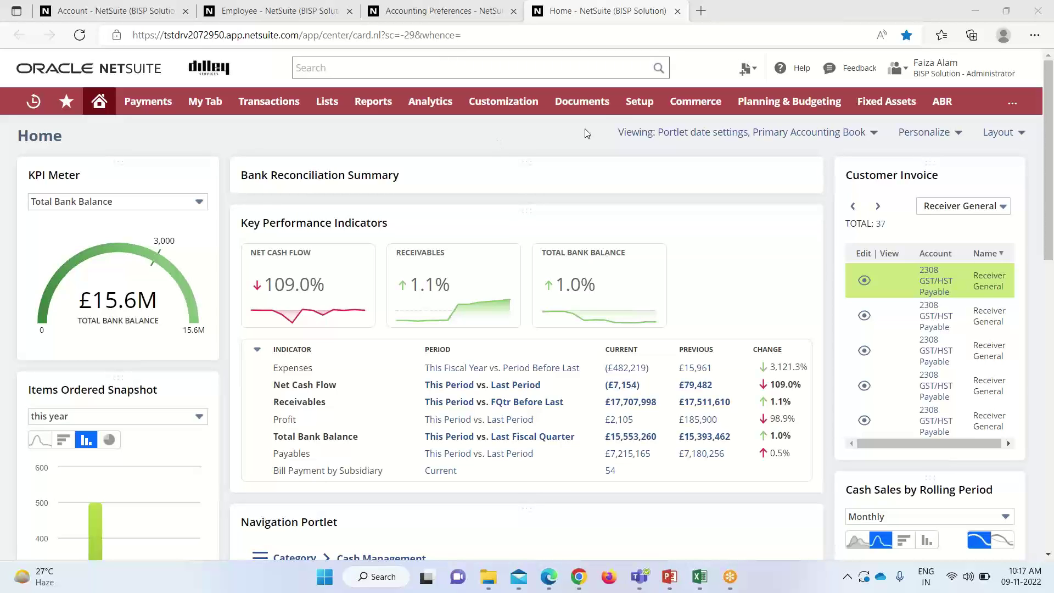
Step: Bring up the 12111 Account 1211 bank account record with ACH and bank data matching enabled
{"action": "mouse_move", "coordinate": [639, 103]}
{"action": "mouse_move", "coordinate": [712, 155]}
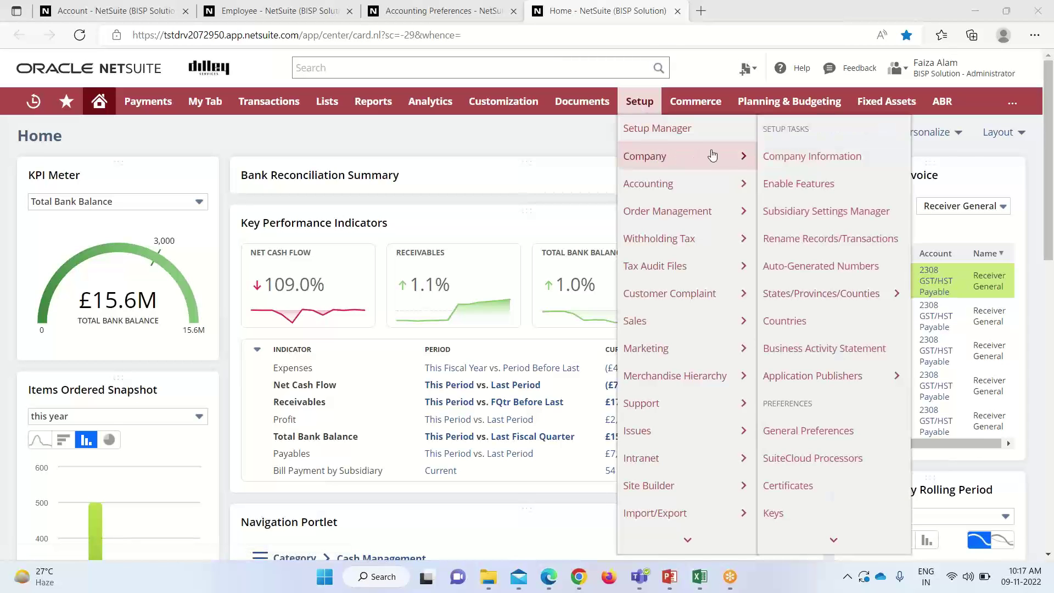
{"action": "mouse_move", "coordinate": [694, 183]}
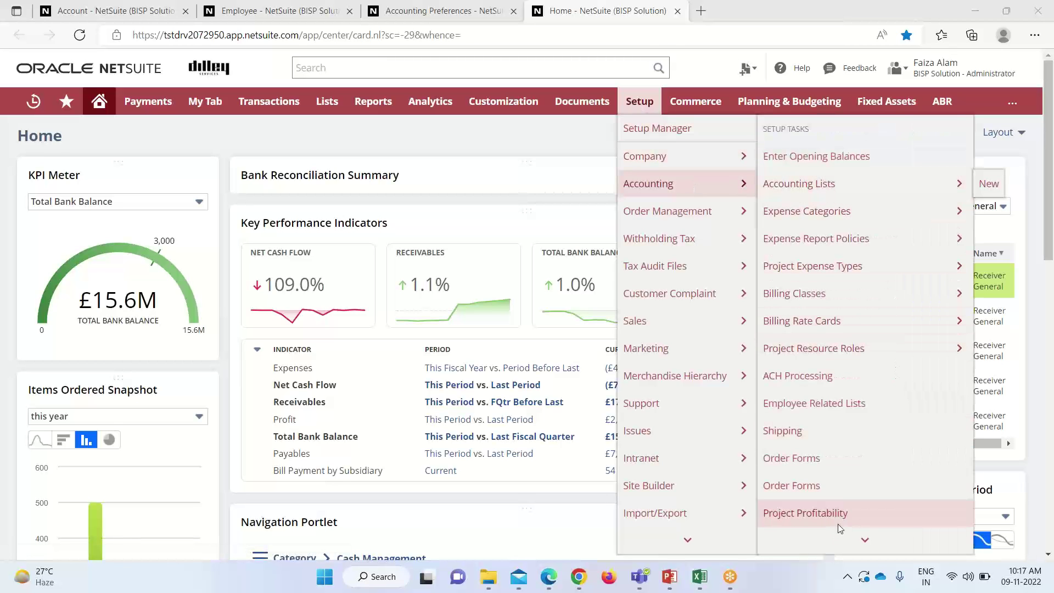
{"action": "mouse_move", "coordinate": [862, 538]}
{"action": "mouse_move", "coordinate": [872, 293]}
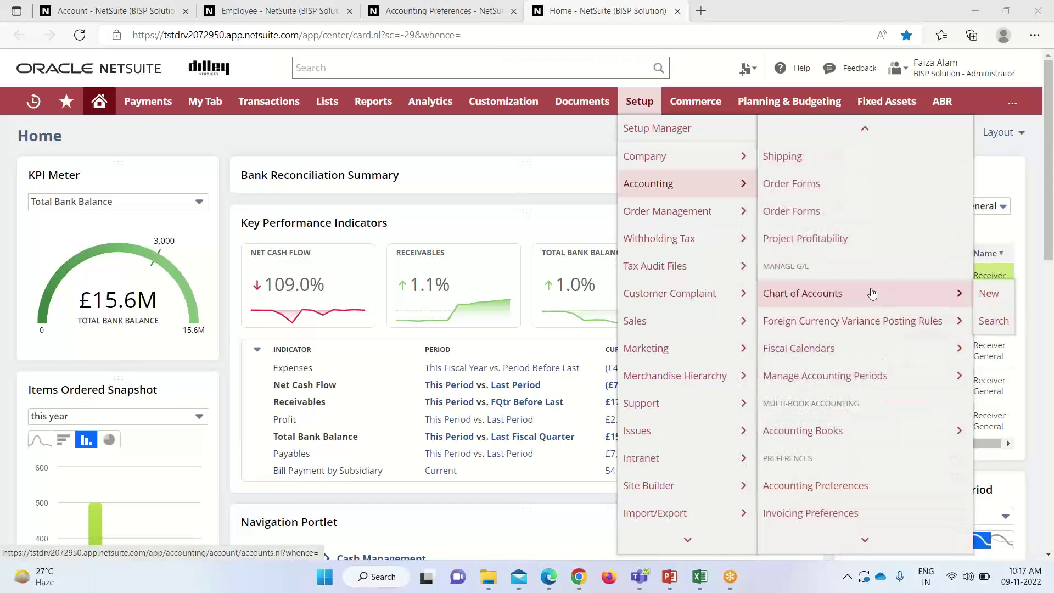
{"action": "left_click", "coordinate": [88, 10]}
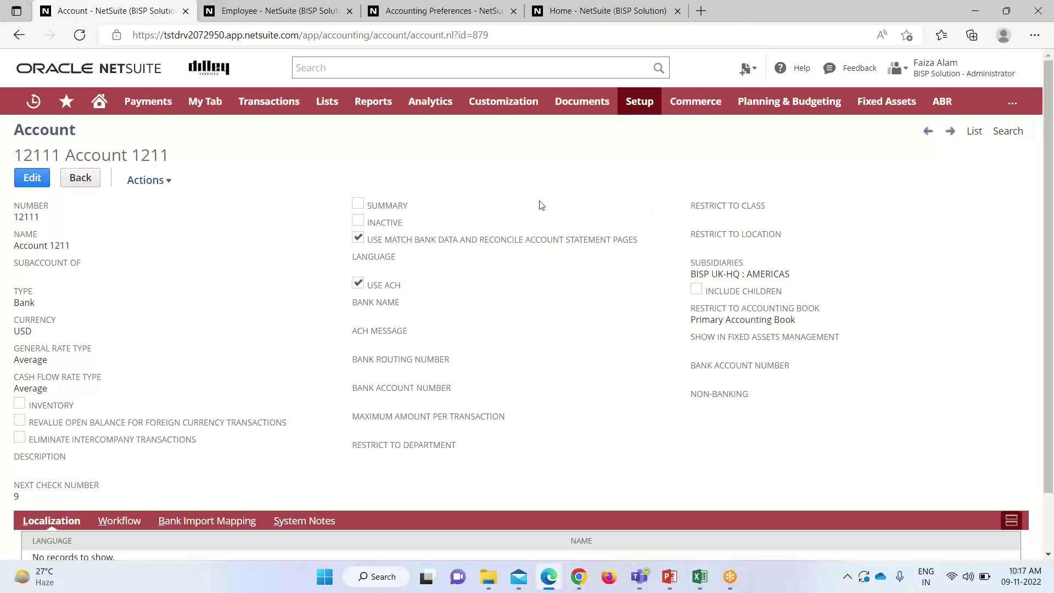
Step: Check the employee's Global Permissions (Bank Account Registers at None) and close the Account 1211 record
{"action": "left_click", "coordinate": [285, 15]}
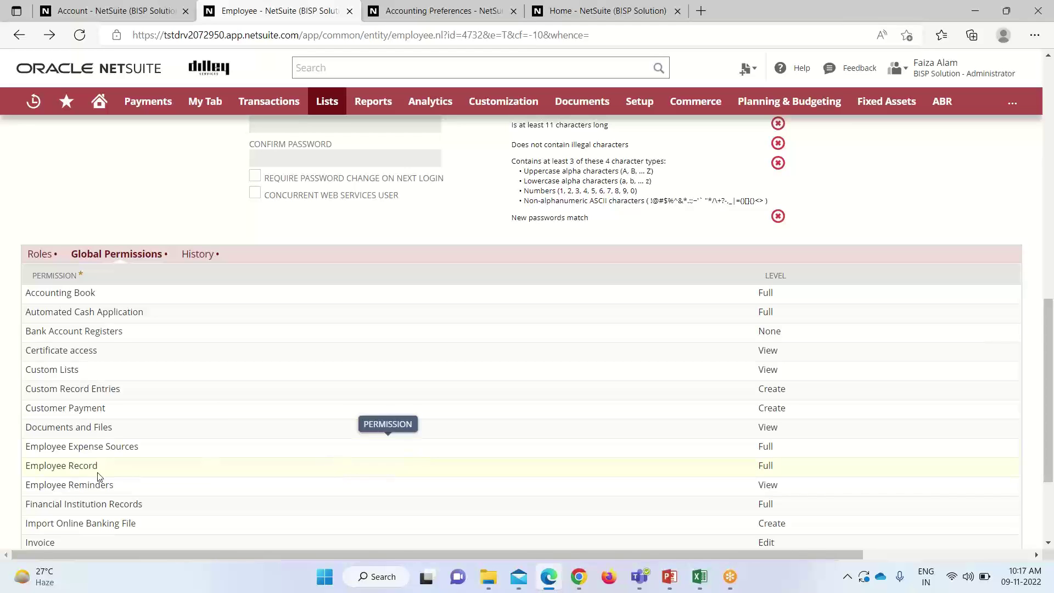
{"action": "scroll", "coordinate": [83, 486], "scroll_direction": "down", "scroll_amount": 3}
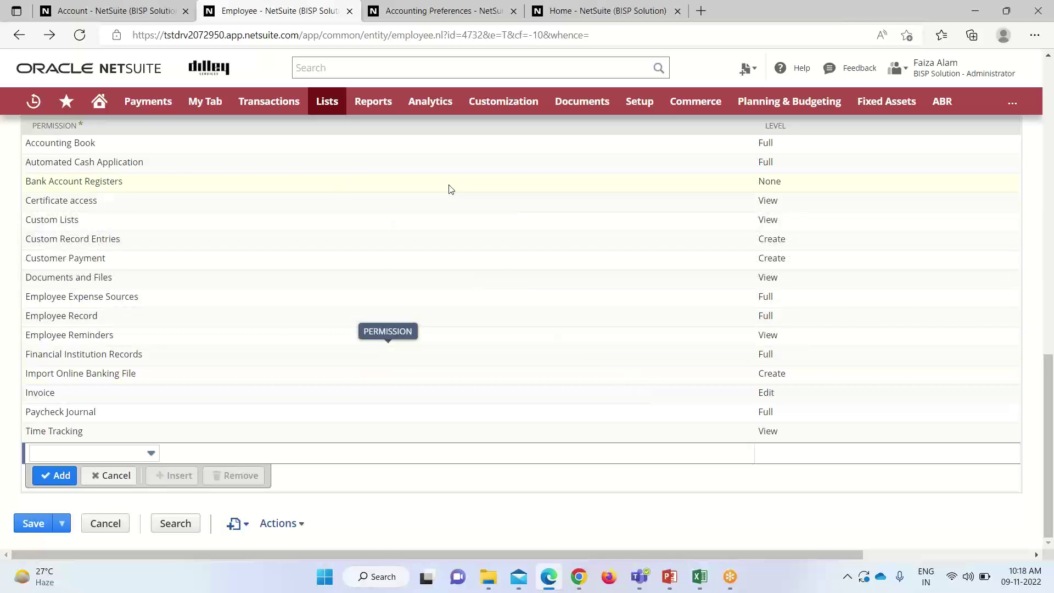
{"action": "left_click", "coordinate": [186, 11]}
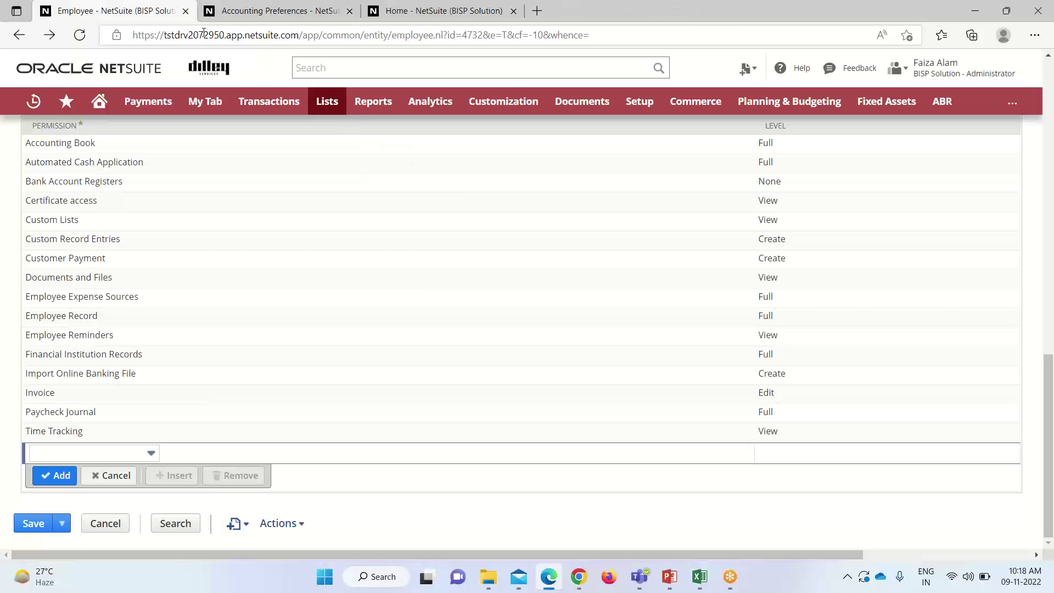
Step: Review the Accounts Receivable option for applying payments without invoice numbers, leaving it unchanged
{"action": "left_click", "coordinate": [261, 8]}
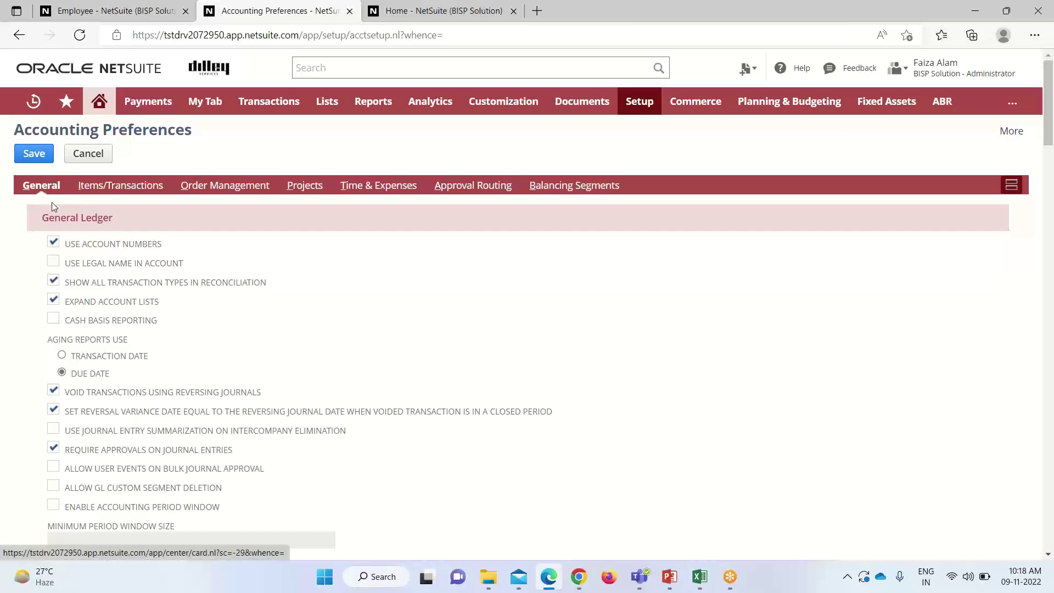
{"action": "scroll", "coordinate": [122, 251], "scroll_direction": "down", "scroll_amount": 3}
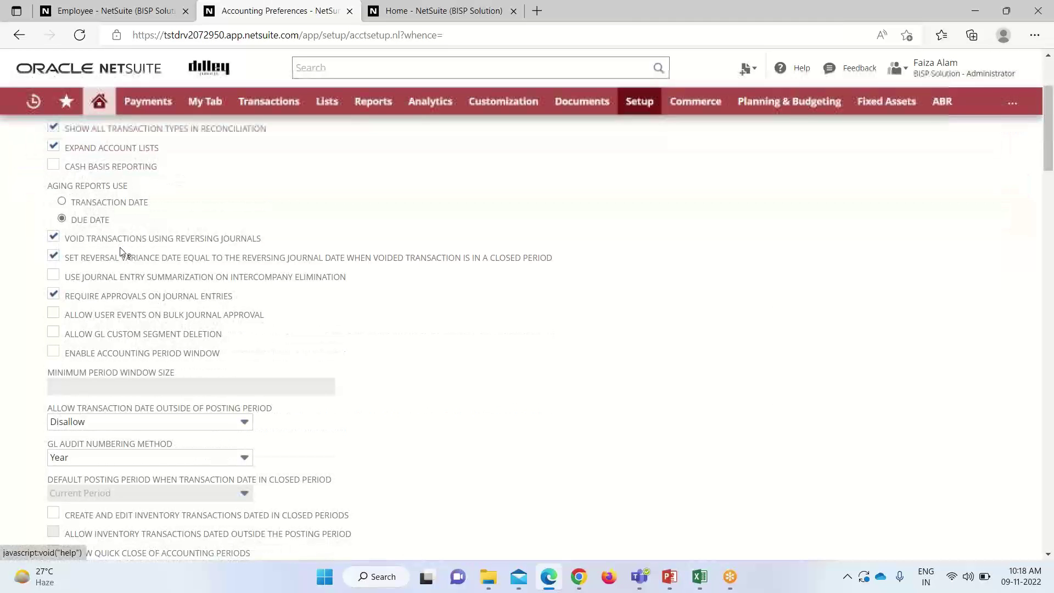
{"action": "scroll", "coordinate": [122, 251], "scroll_direction": "down", "scroll_amount": 3}
{"action": "scroll", "coordinate": [121, 251], "scroll_direction": "down", "scroll_amount": 4}
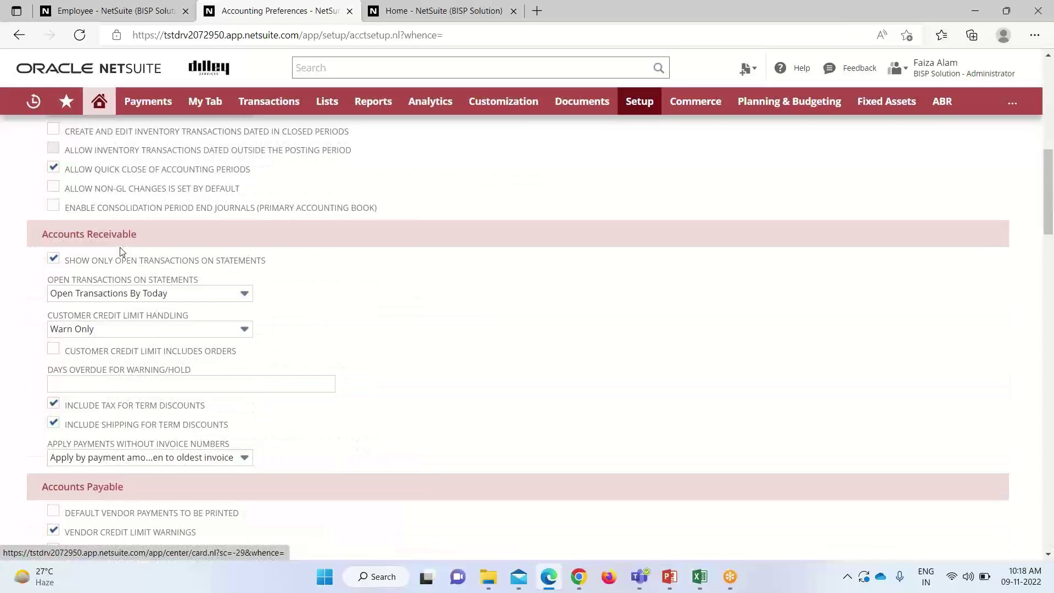
{"action": "scroll", "coordinate": [120, 250], "scroll_direction": "down", "scroll_amount": 1}
{"action": "scroll", "coordinate": [123, 258], "scroll_direction": "down", "scroll_amount": 1}
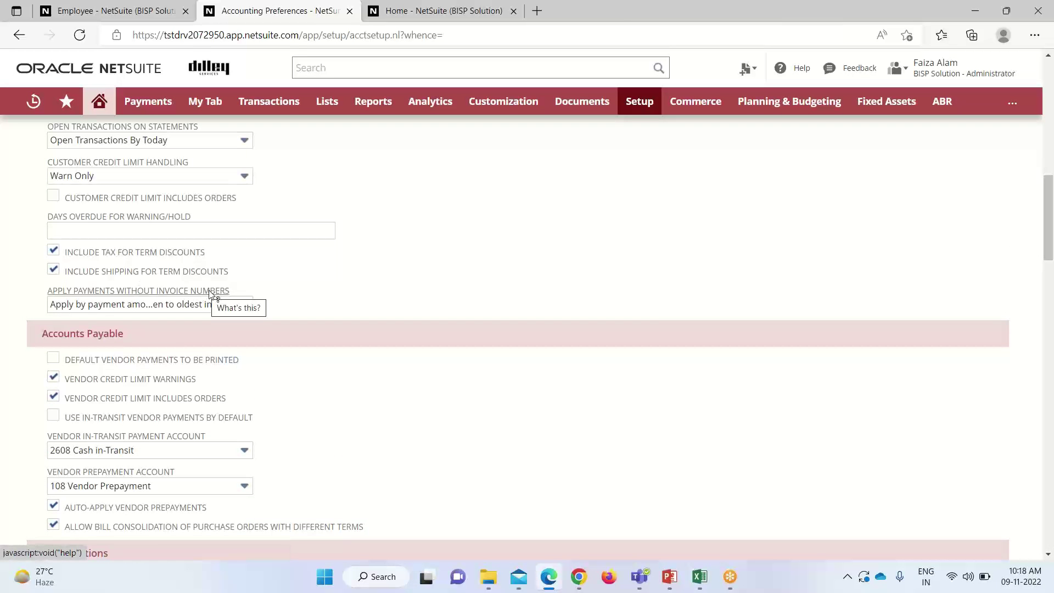
{"action": "scroll", "coordinate": [222, 270], "scroll_direction": "up", "scroll_amount": 1}
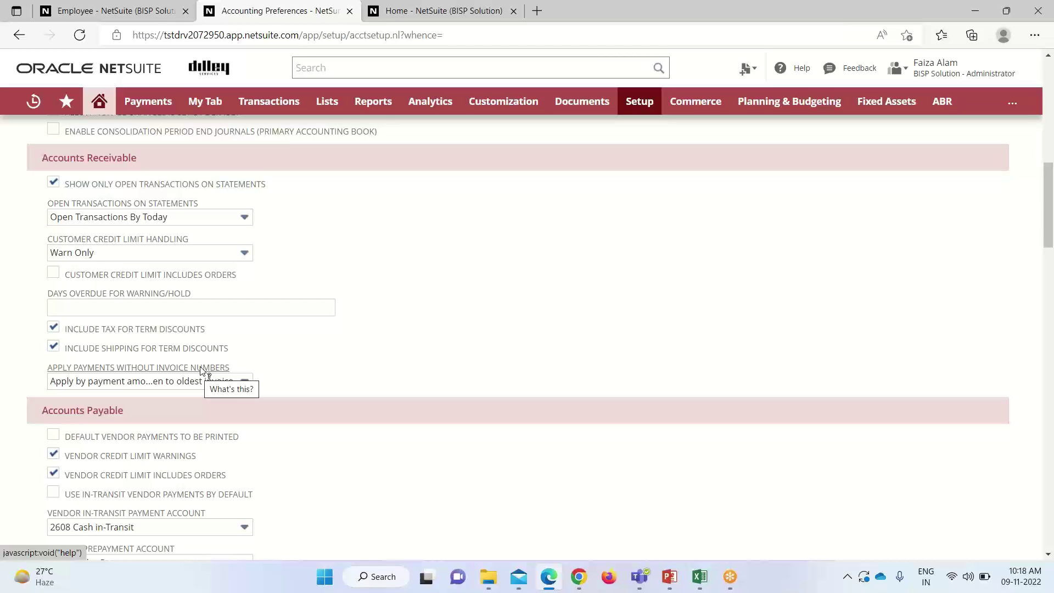
{"action": "left_click", "coordinate": [245, 381]}
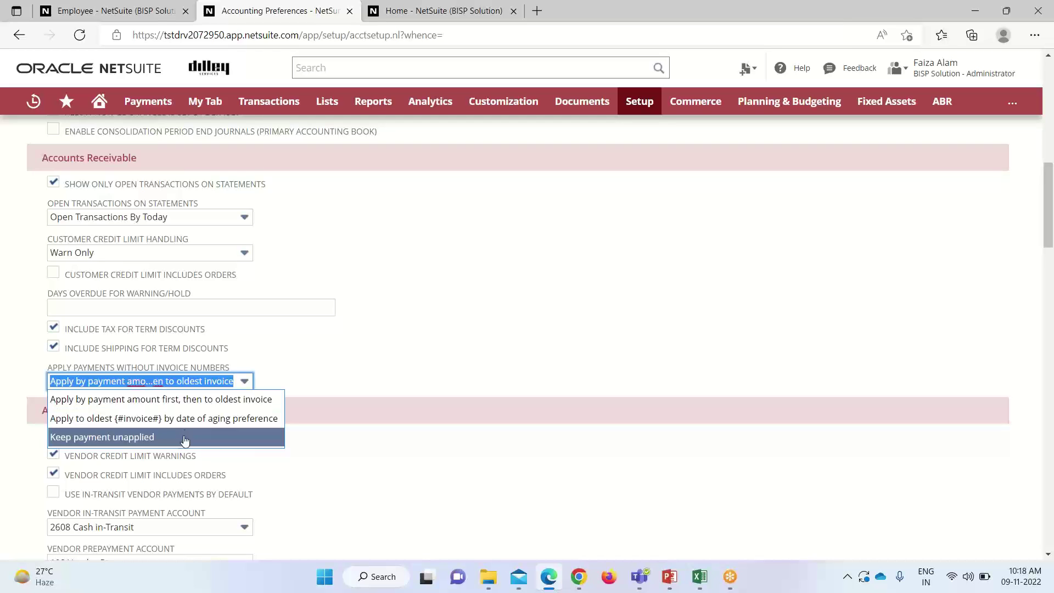
{"action": "left_click", "coordinate": [320, 376]}
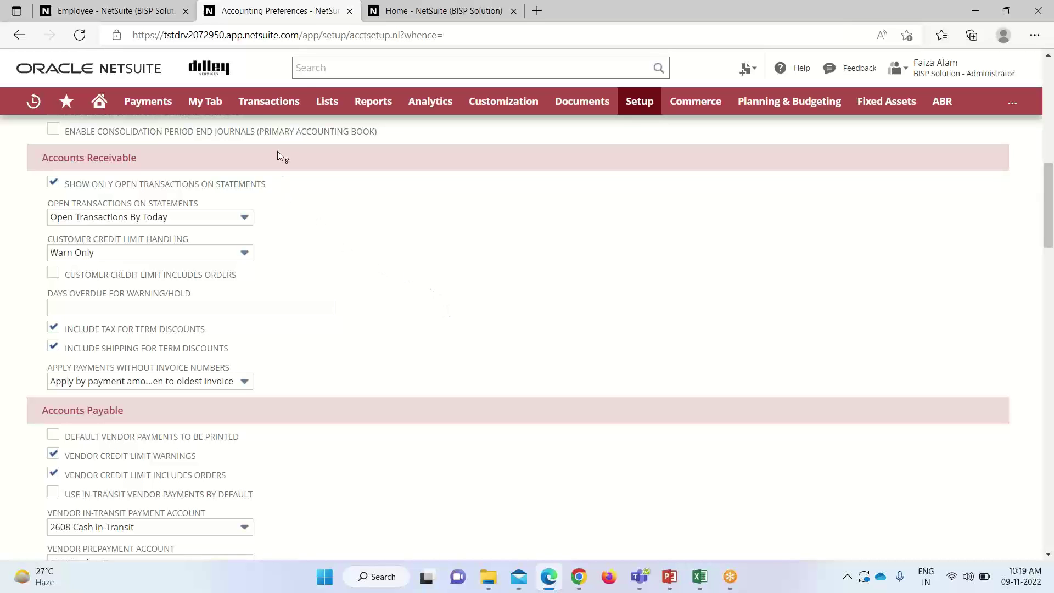
Step: Attach ACA File.csv from Downloads on the bank statement upload page
{"action": "mouse_move", "coordinate": [272, 102]}
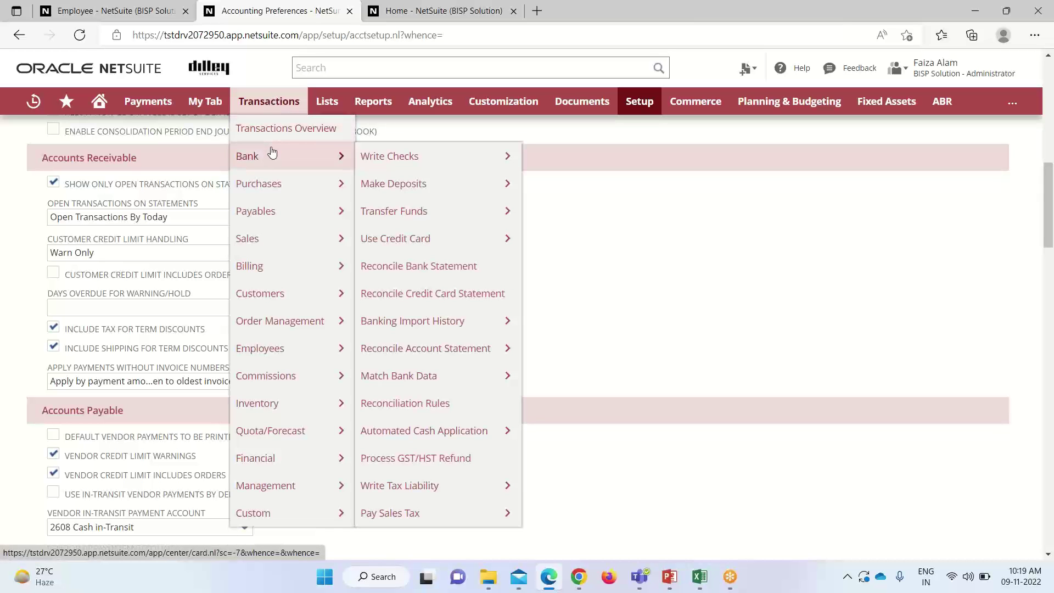
{"action": "mouse_move", "coordinate": [417, 324]}
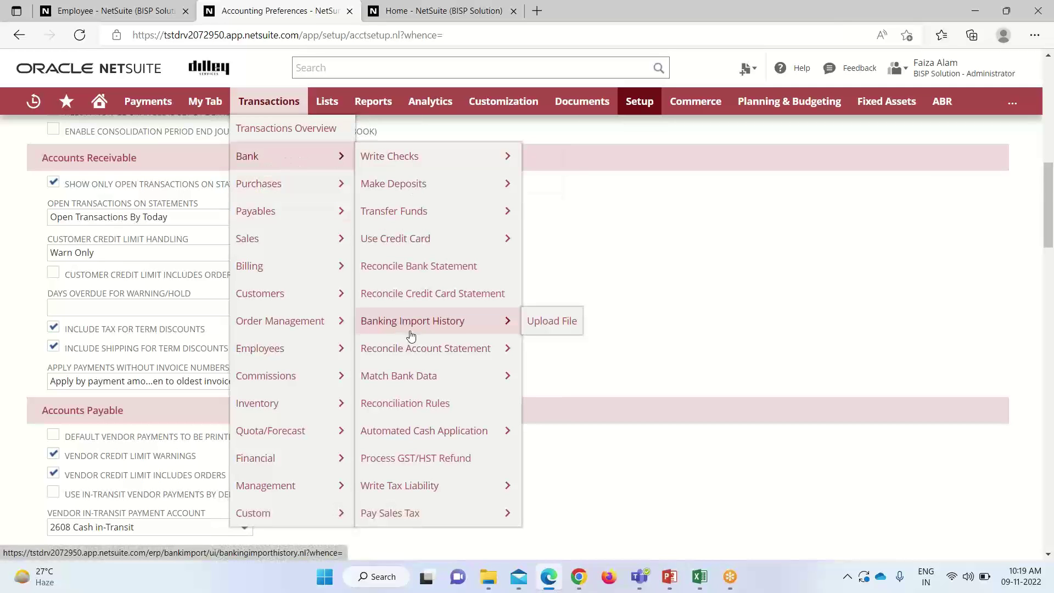
{"action": "left_click", "coordinate": [555, 324]}
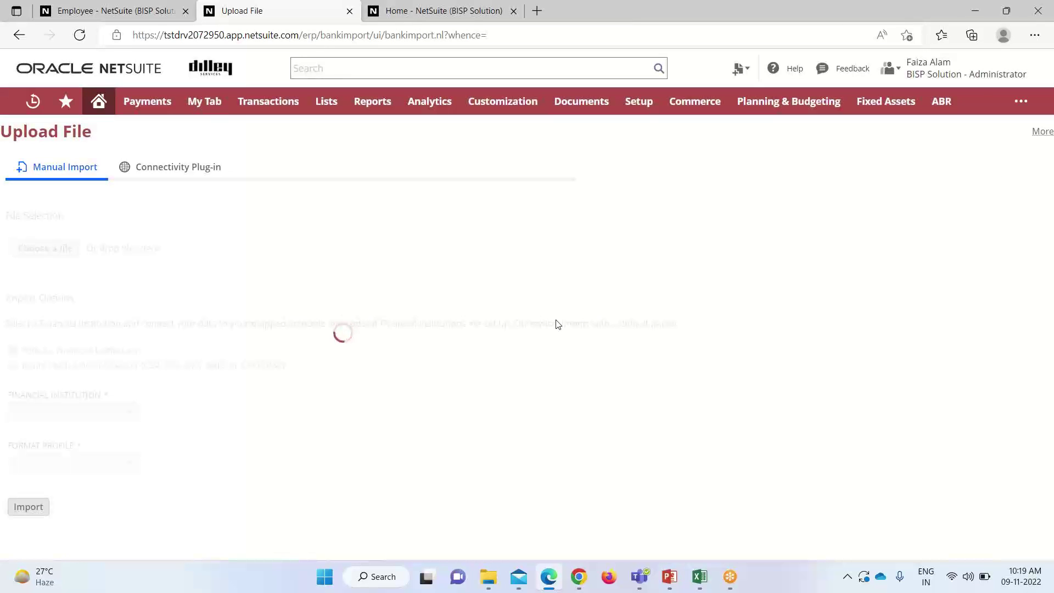
{"action": "left_click", "coordinate": [66, 248]}
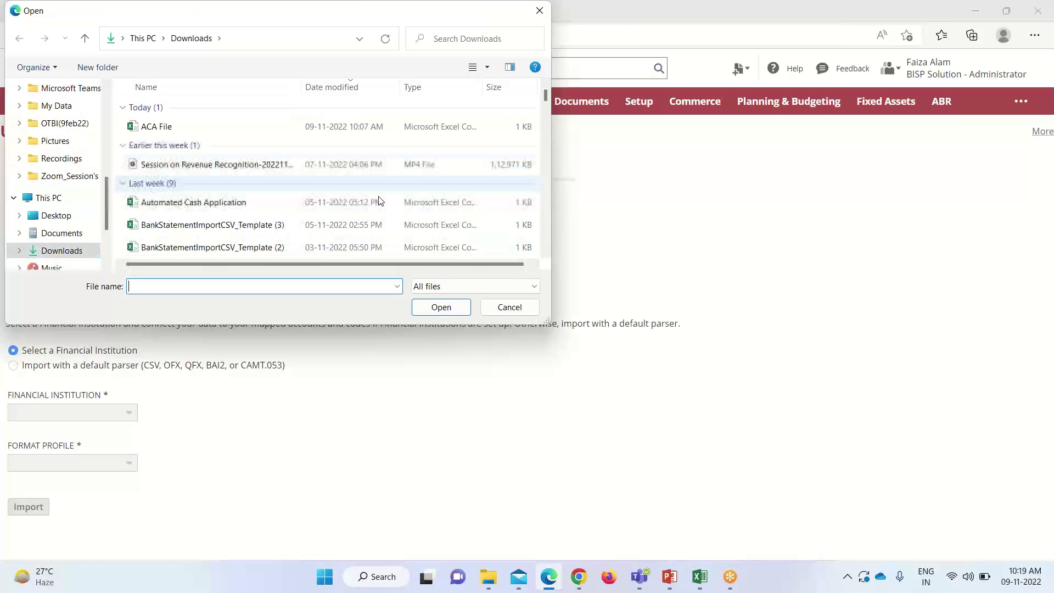
{"action": "left_click", "coordinate": [297, 126]}
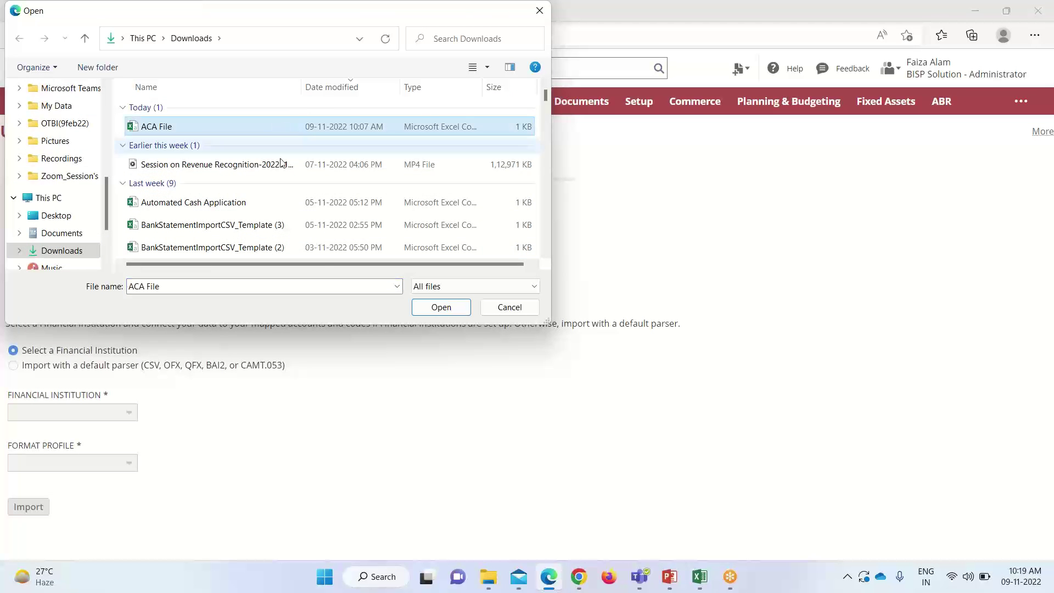
{"action": "left_click", "coordinate": [440, 307]}
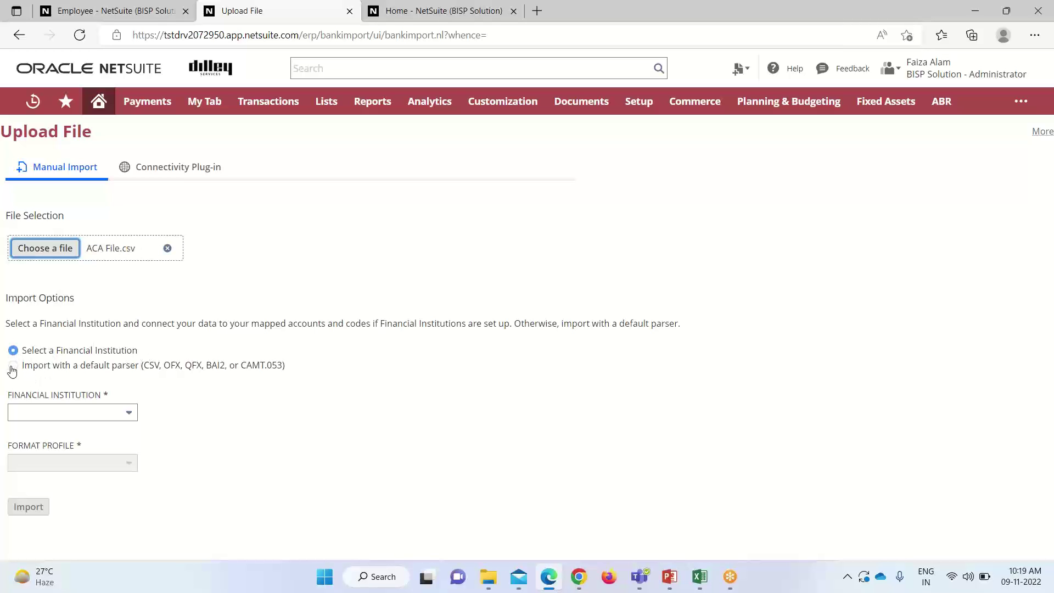
Step: Import it into 12111 Account 1211 with a default parser and check the Banking Import History
{"action": "left_click", "coordinate": [13, 364]}
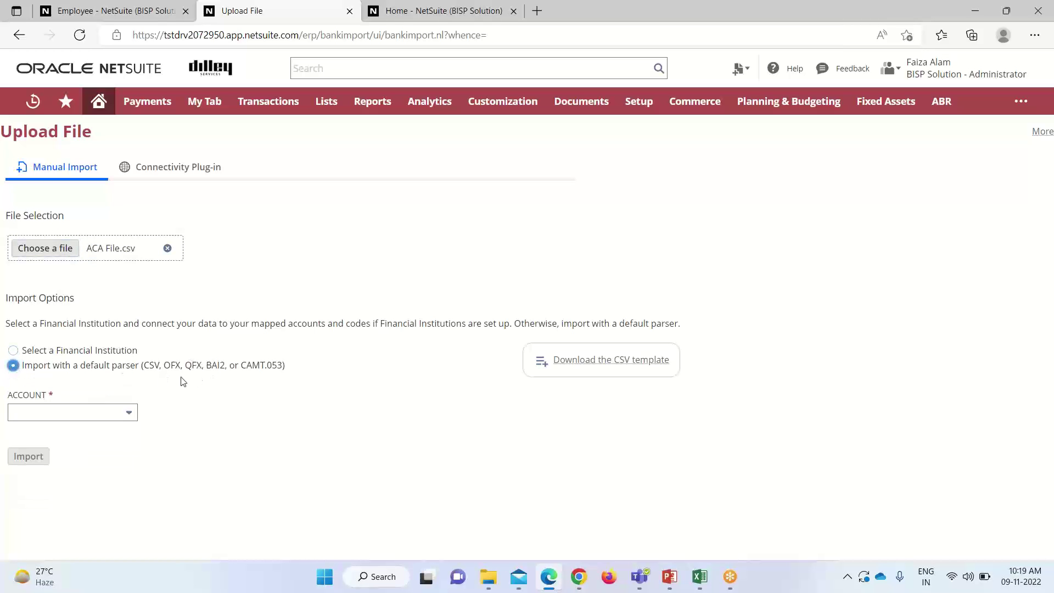
{"action": "left_click", "coordinate": [130, 417]}
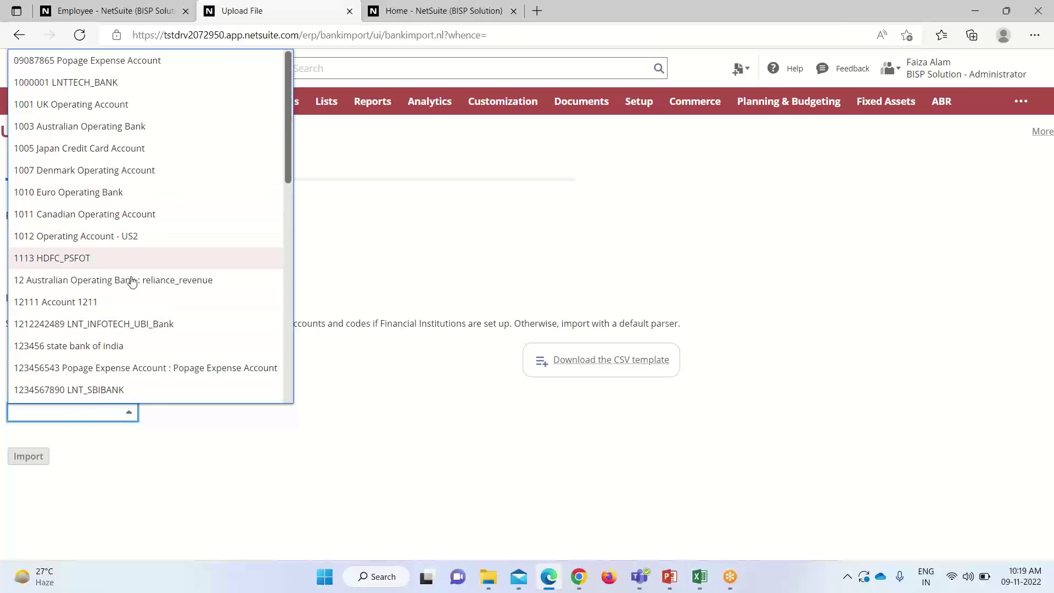
{"action": "left_click", "coordinate": [114, 302]}
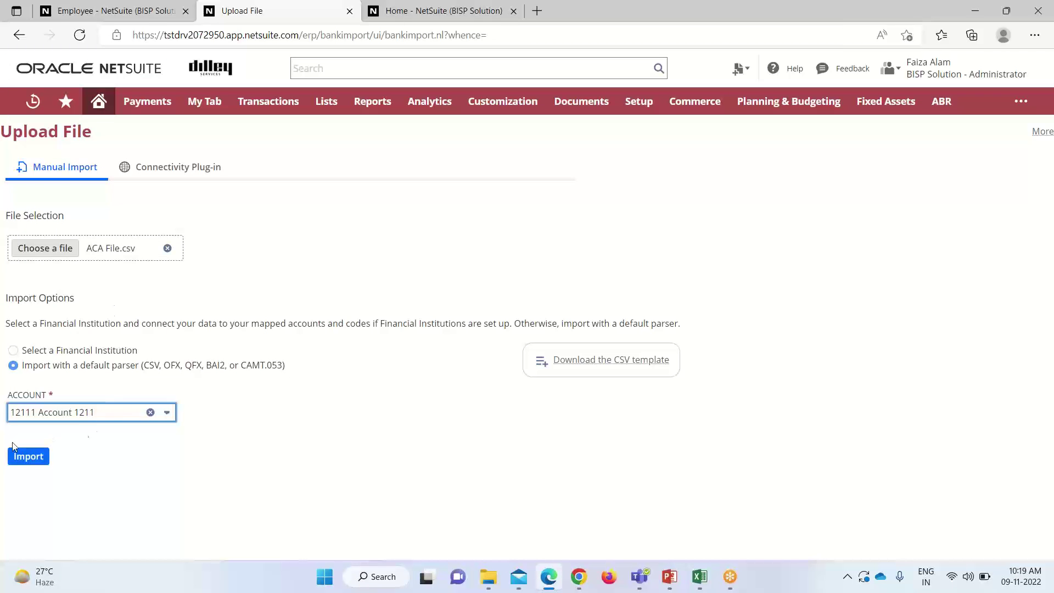
{"action": "left_click", "coordinate": [21, 457]}
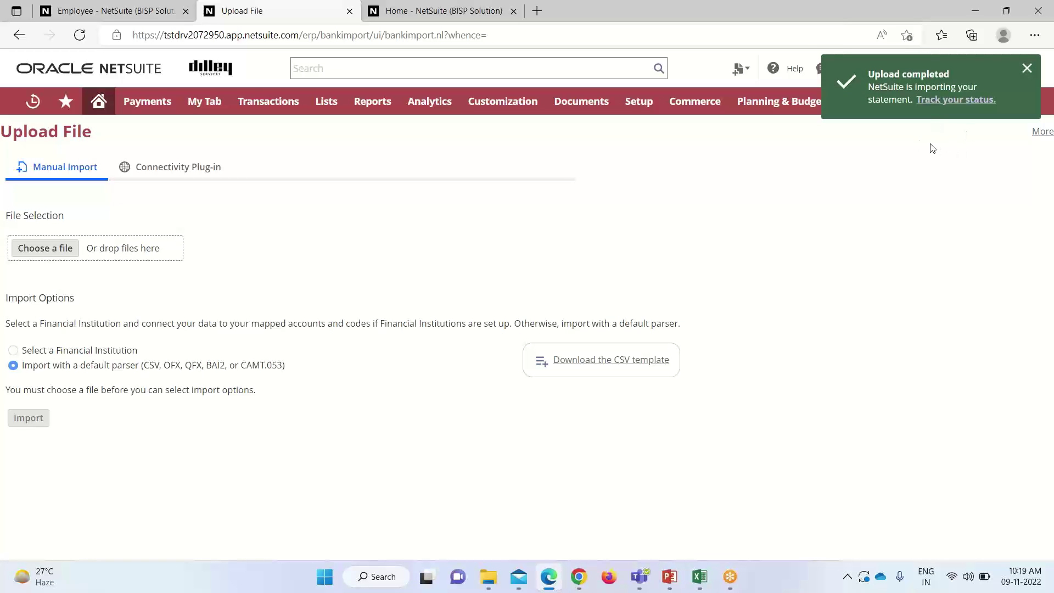
{"action": "left_click", "coordinate": [959, 100]}
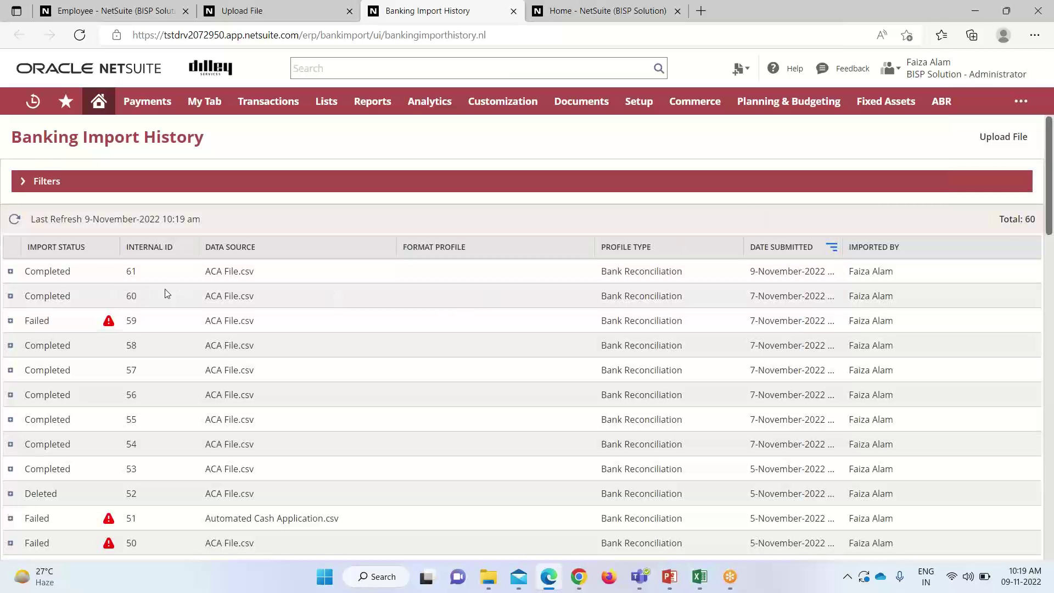
{"action": "left_click", "coordinate": [10, 271]}
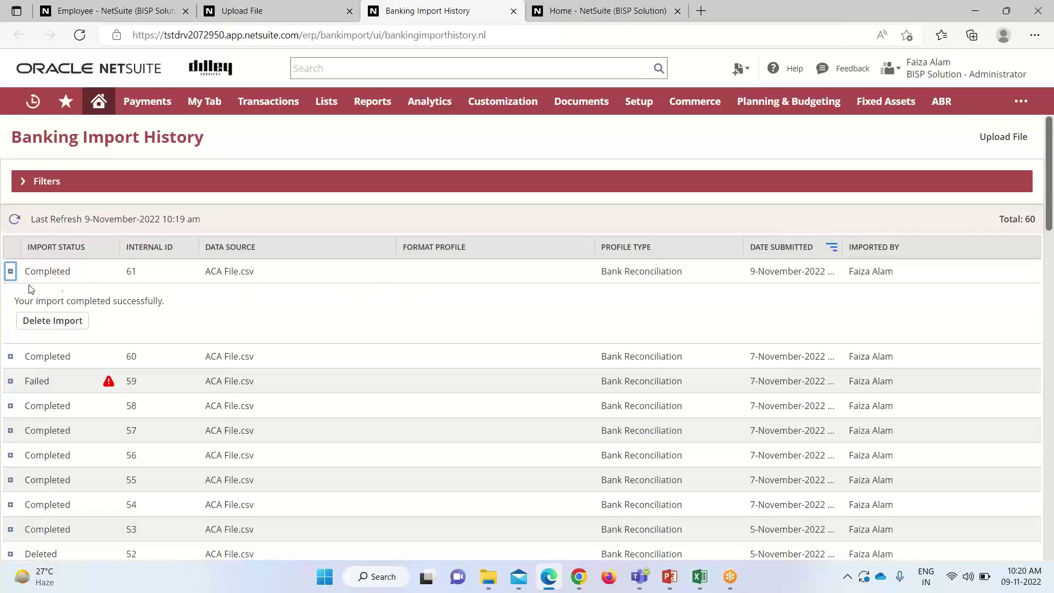
{"action": "left_click", "coordinate": [11, 271]}
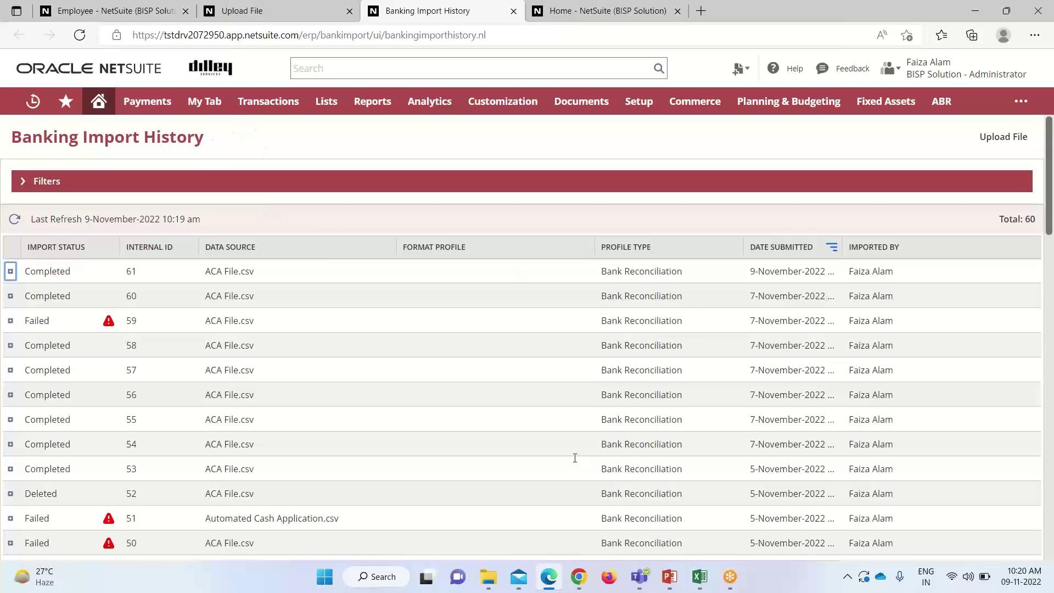
{"action": "left_click", "coordinate": [699, 576]}
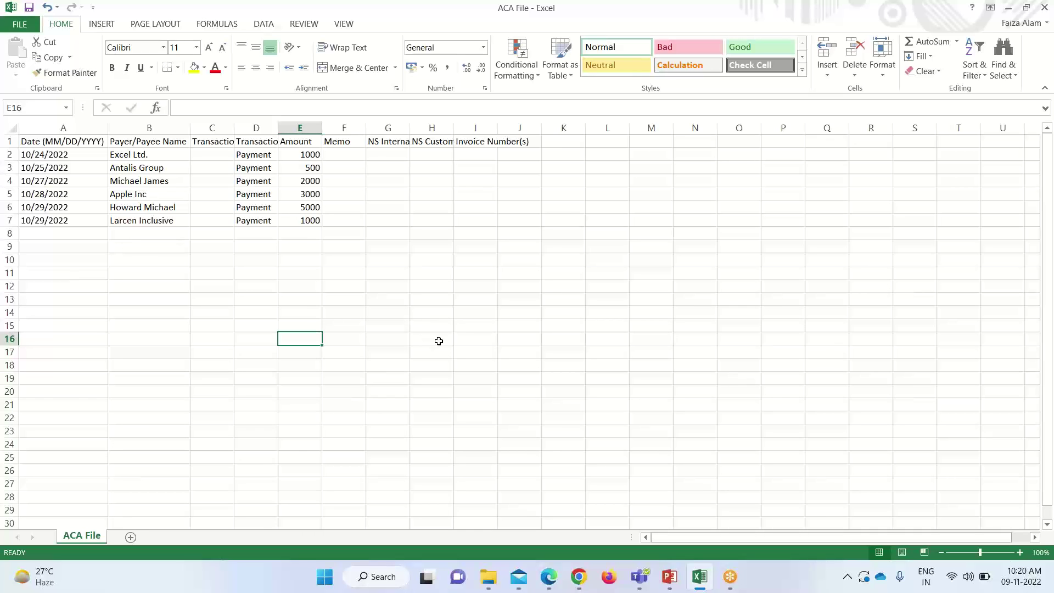
Step: Go from Banking Import History to the Match Bank Data page
{"action": "left_click", "coordinate": [540, 580]}
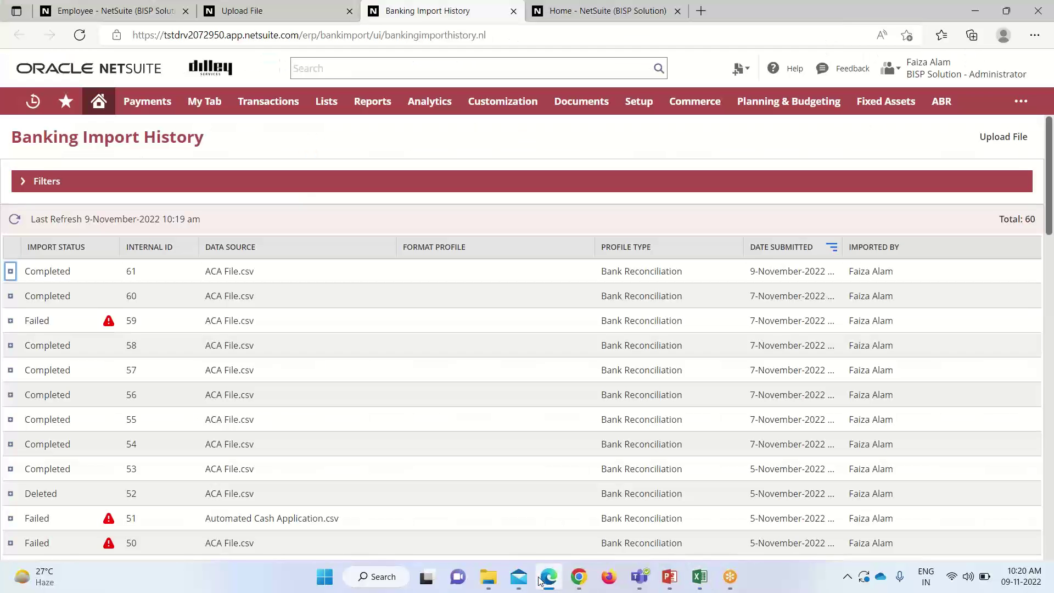
{"action": "mouse_move", "coordinate": [265, 102]}
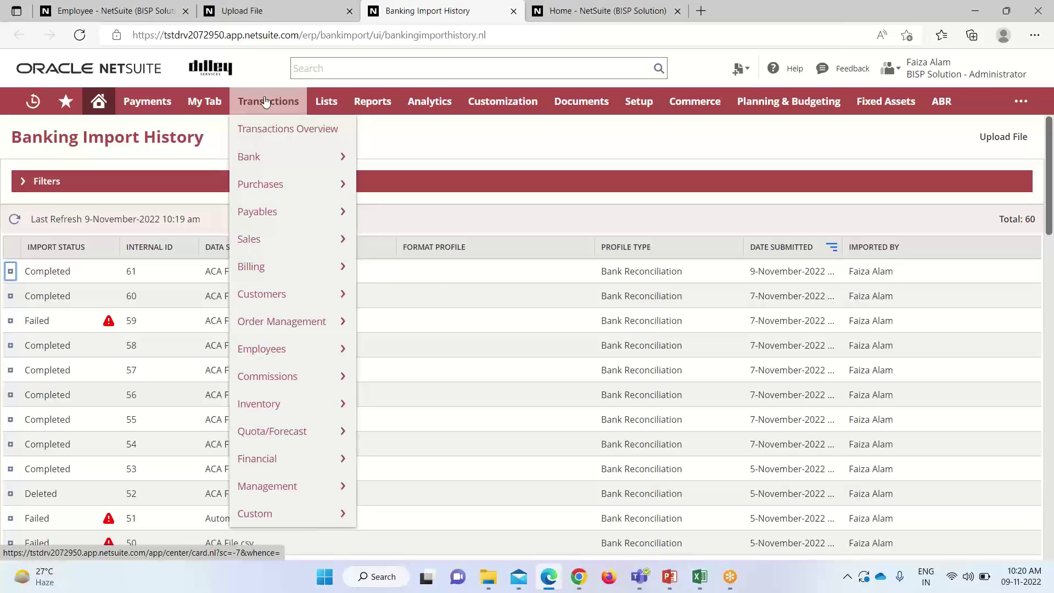
{"action": "mouse_move", "coordinate": [280, 162]}
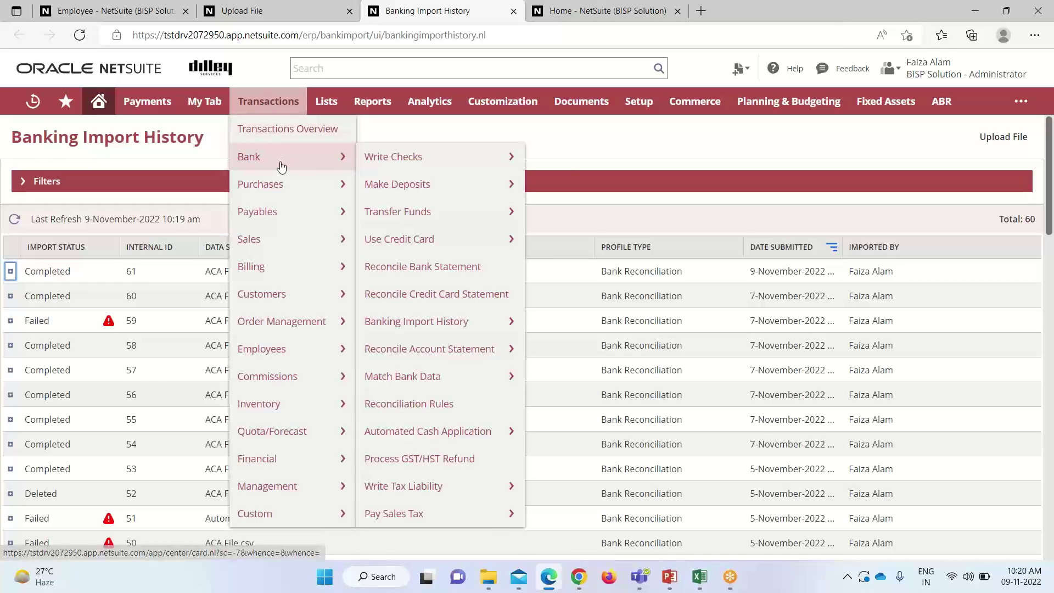
{"action": "left_click", "coordinate": [457, 380]}
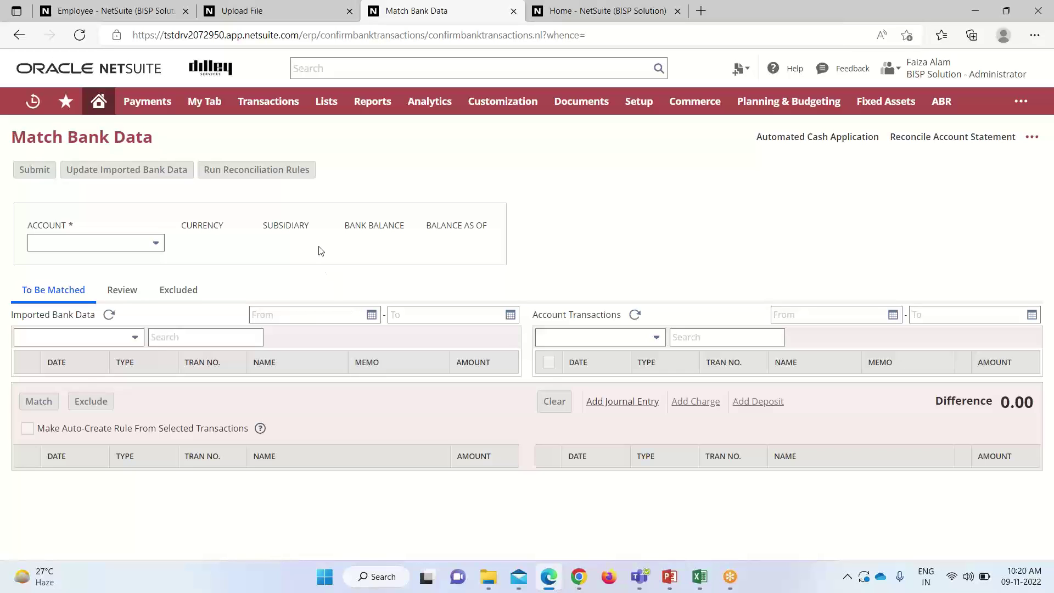
Step: Select 12111 Account 1211 and review its 10 imported bank lines and 19 account transactions
{"action": "left_click", "coordinate": [156, 243]}
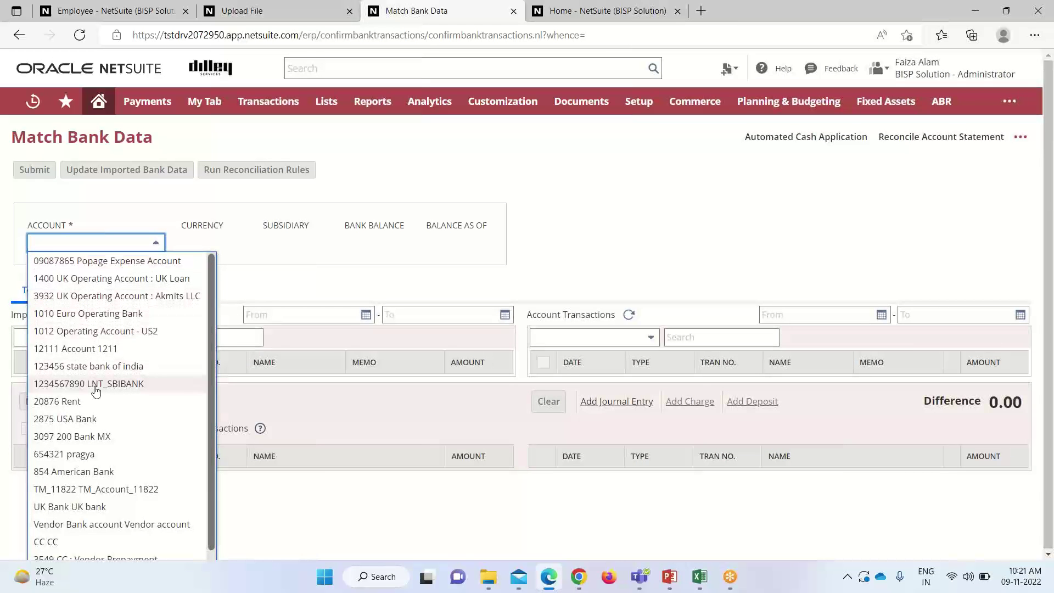
{"action": "left_click", "coordinate": [132, 348]}
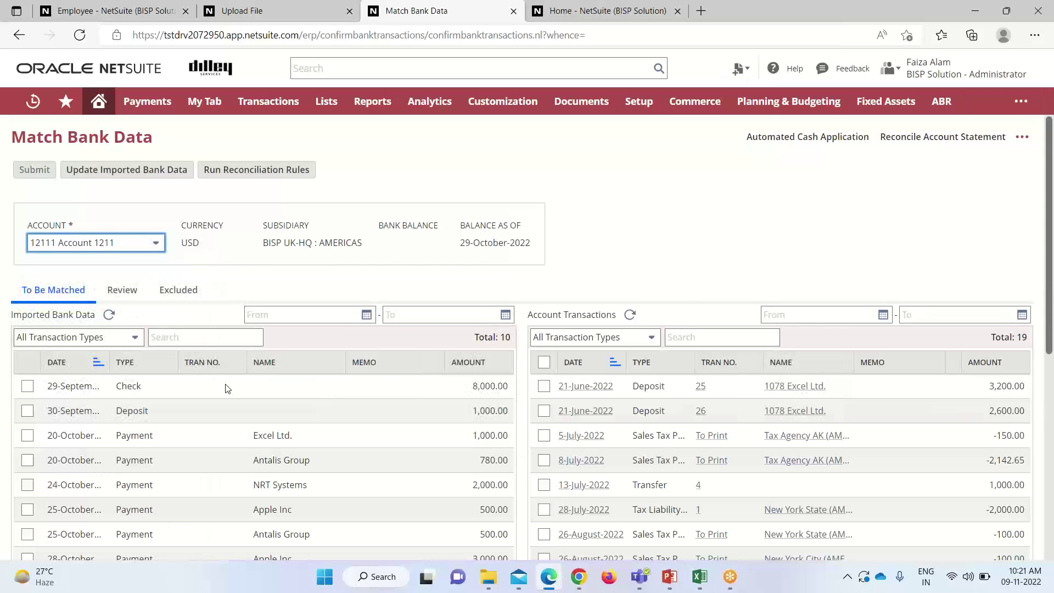
{"action": "scroll", "coordinate": [232, 388], "scroll_direction": "down", "scroll_amount": 1}
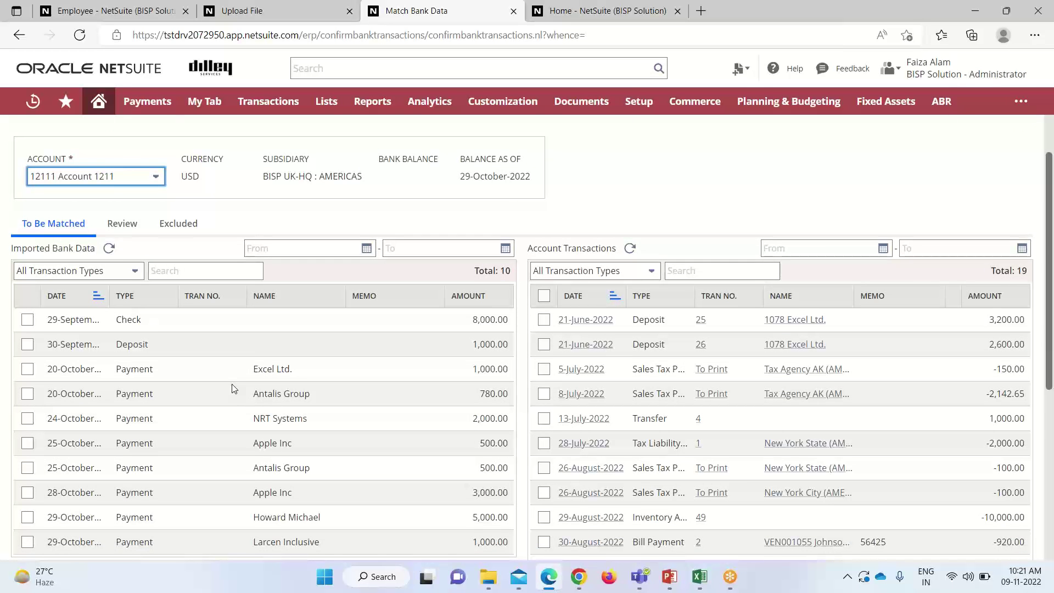
{"action": "scroll", "coordinate": [232, 388], "scroll_direction": "down", "scroll_amount": 1}
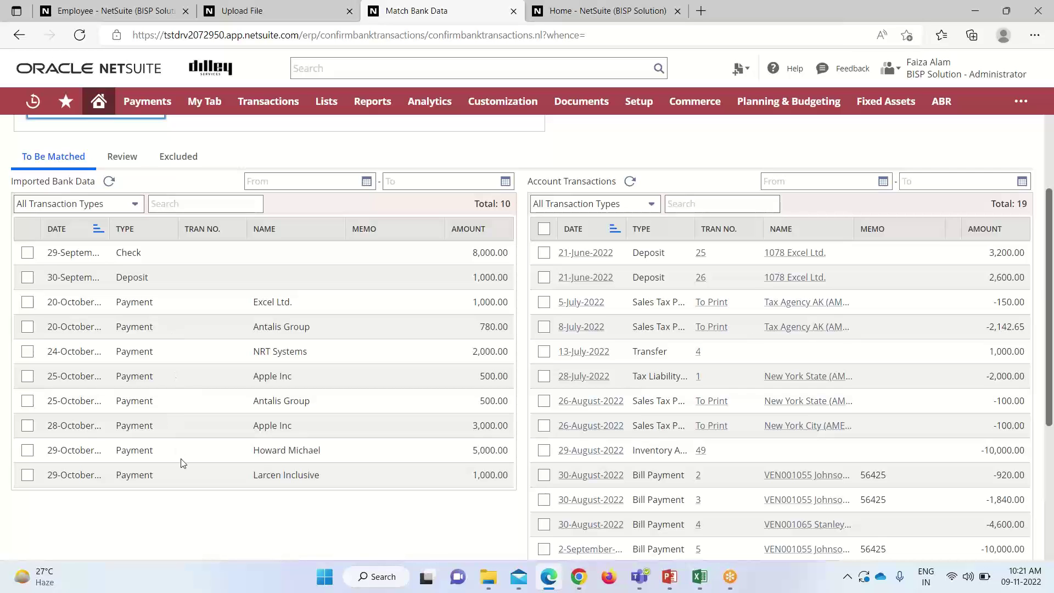
{"action": "scroll", "coordinate": [232, 411], "scroll_direction": "up", "scroll_amount": 3}
{"action": "scroll", "coordinate": [180, 480], "scroll_direction": "down", "scroll_amount": 1}
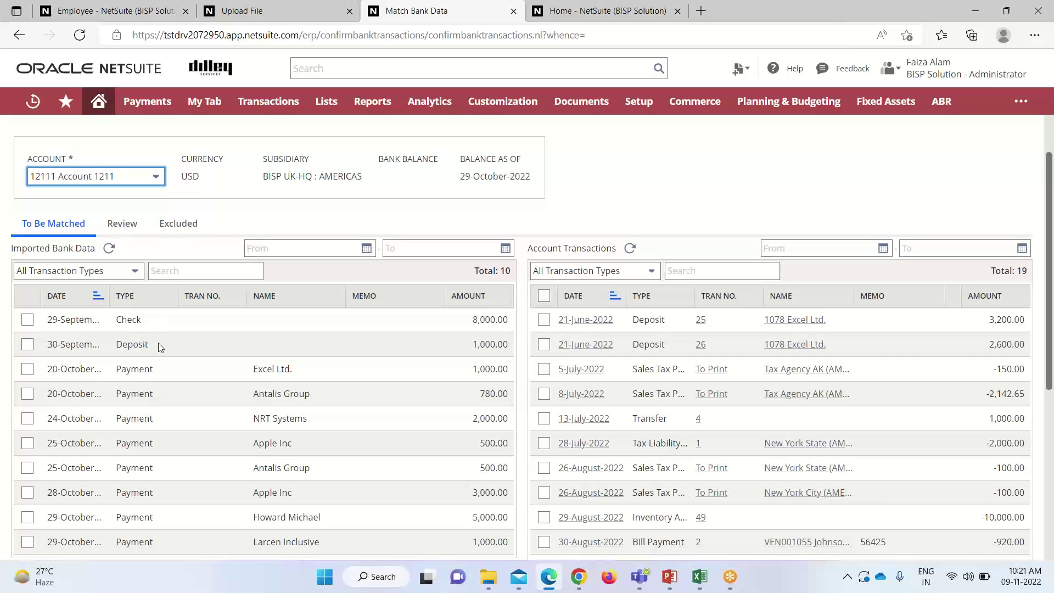
{"action": "scroll", "coordinate": [181, 418], "scroll_direction": "down", "scroll_amount": 1}
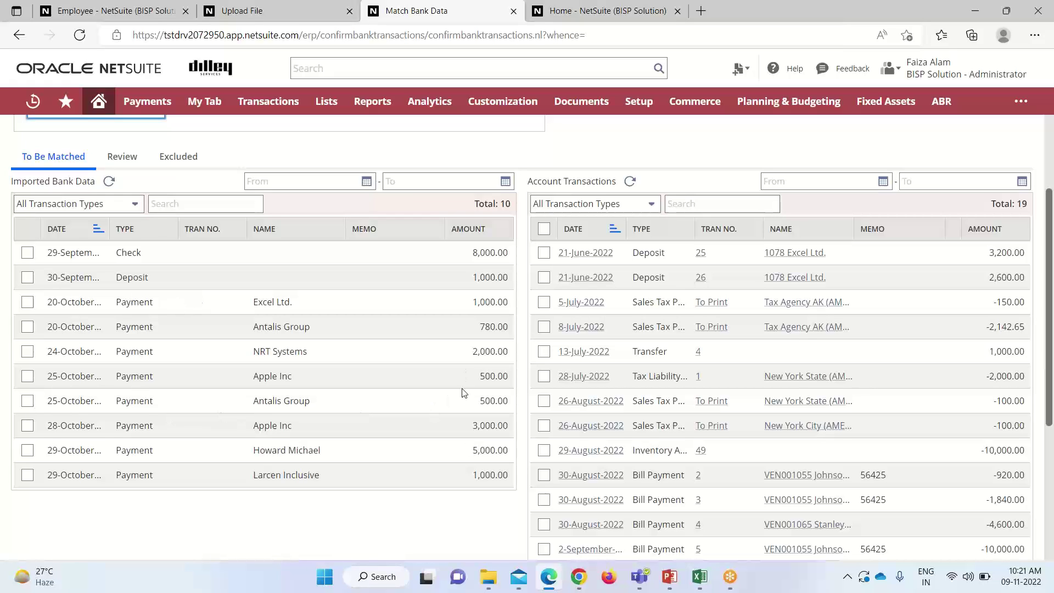
{"action": "scroll", "coordinate": [193, 357], "scroll_direction": "up", "scroll_amount": 3}
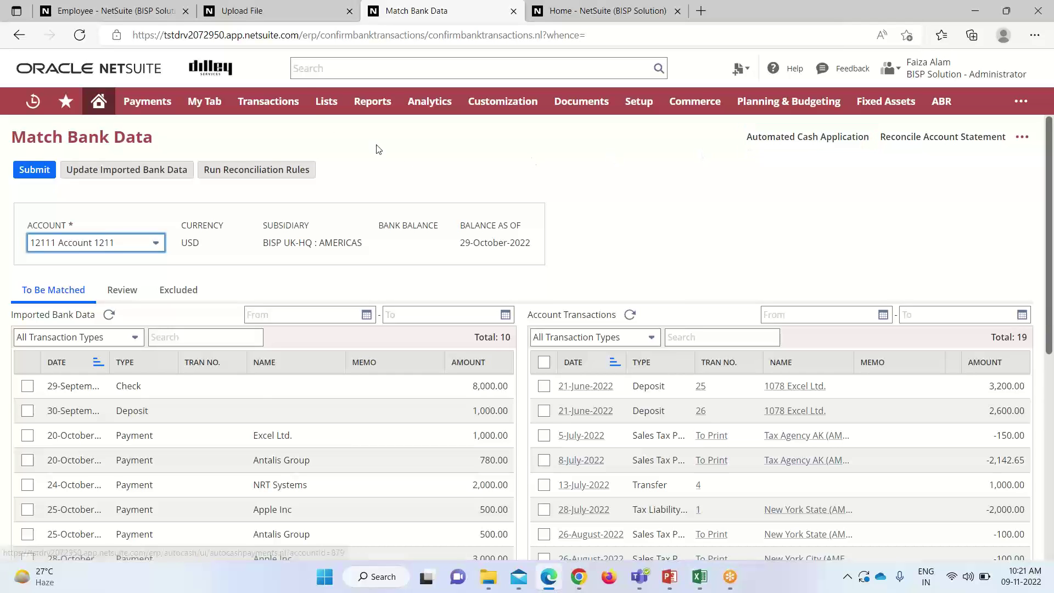
Step: Load 12111 Account 1211's imported bank data on the Automated Cash Application page
{"action": "mouse_move", "coordinate": [285, 157]}
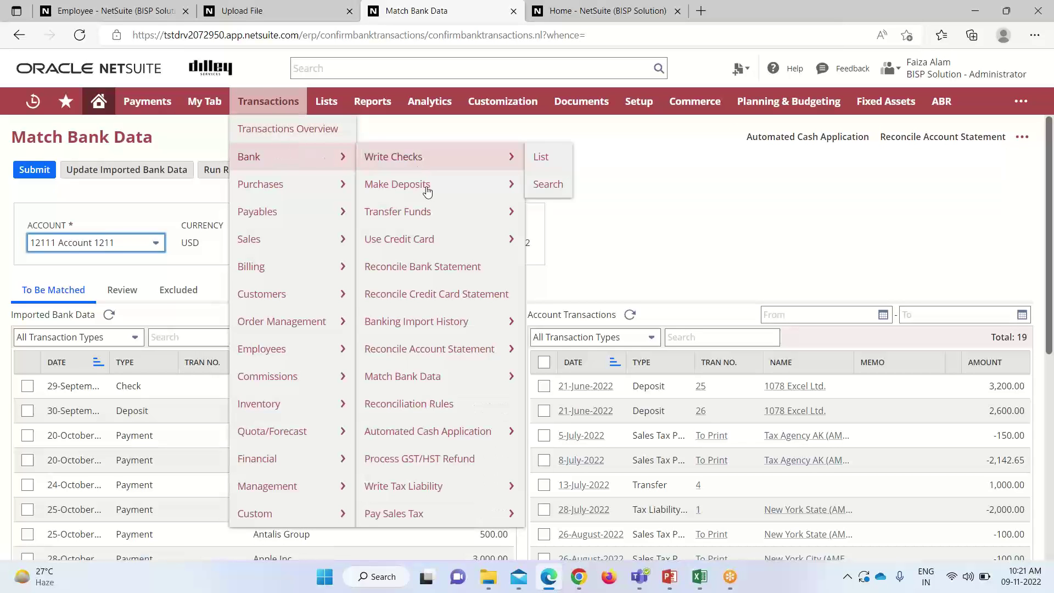
{"action": "left_click", "coordinate": [449, 430]}
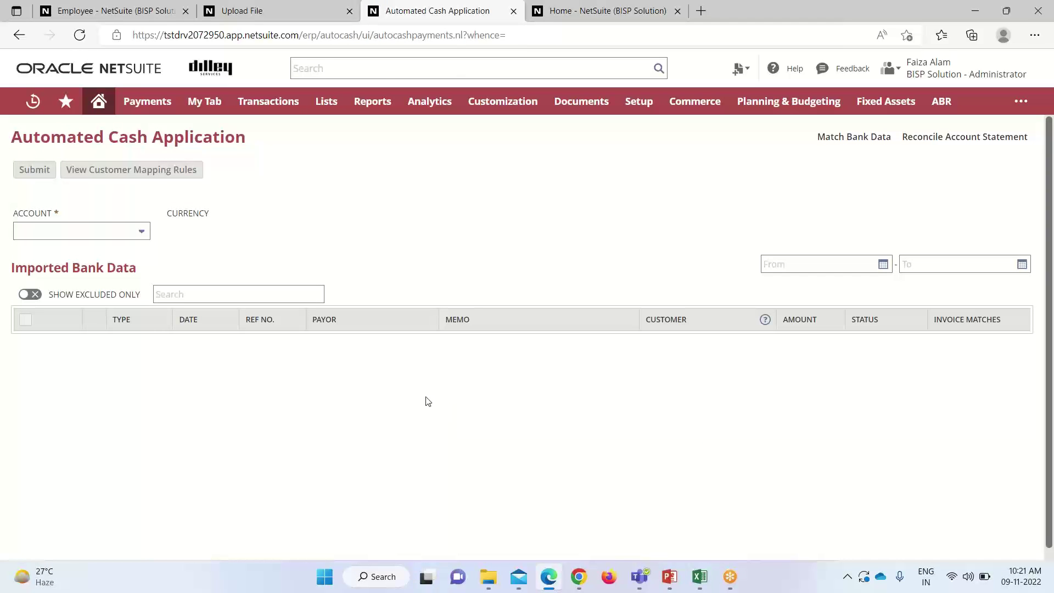
{"action": "scroll", "coordinate": [423, 306], "scroll_direction": "down", "scroll_amount": 1}
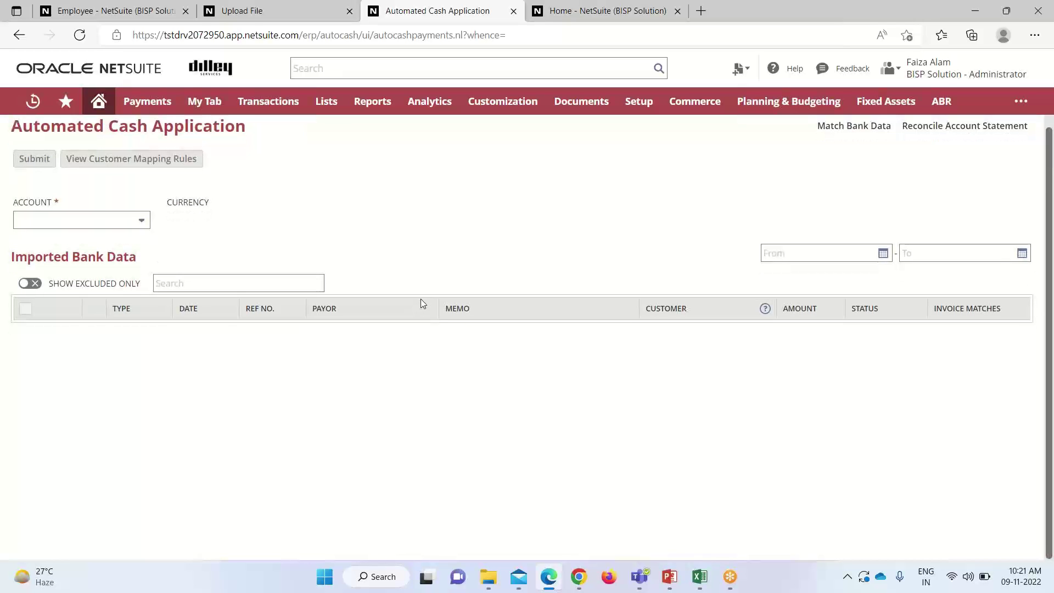
{"action": "left_click", "coordinate": [141, 225]}
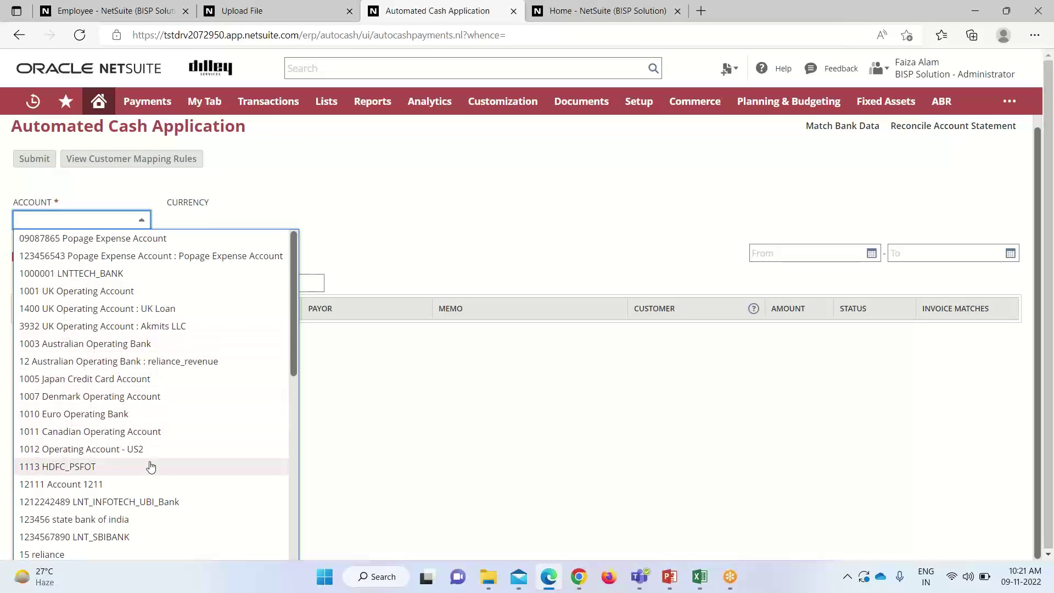
{"action": "scroll", "coordinate": [158, 357], "scroll_direction": "down", "scroll_amount": 1}
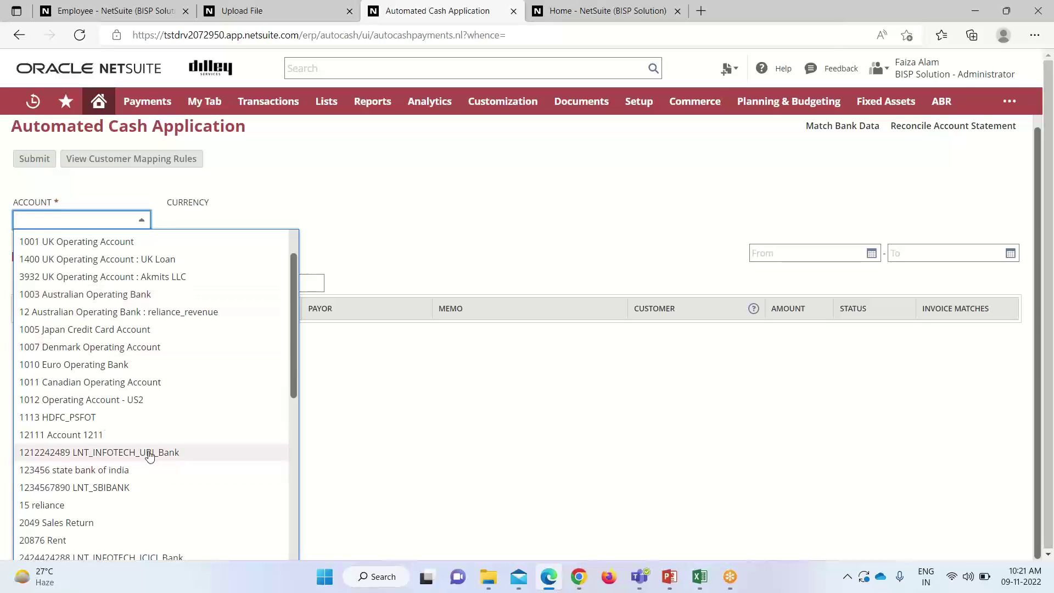
{"action": "left_click", "coordinate": [143, 435]}
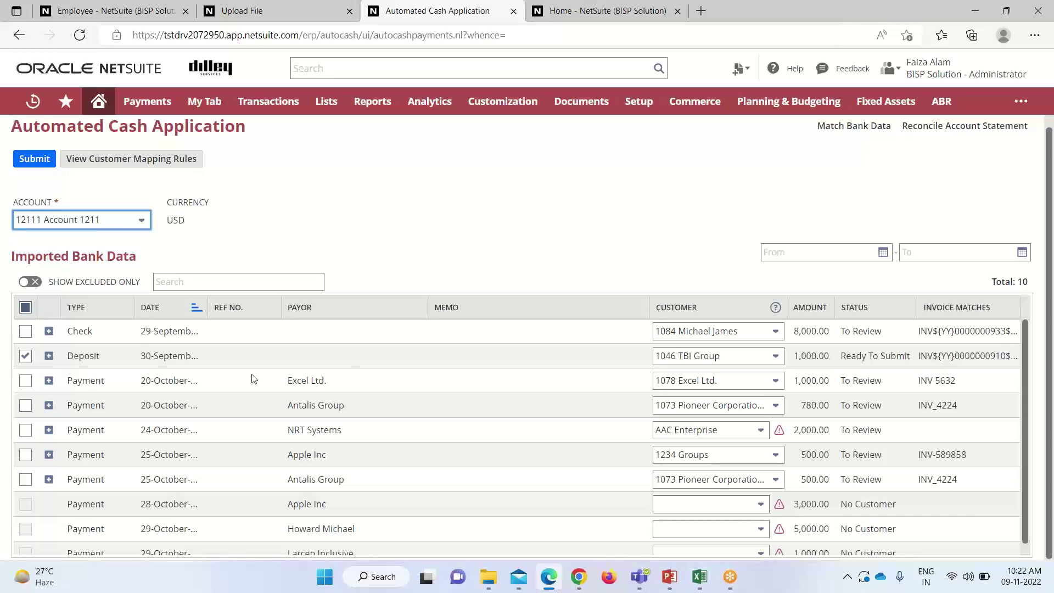
{"action": "scroll", "coordinate": [587, 369], "scroll_direction": "down", "scroll_amount": 1}
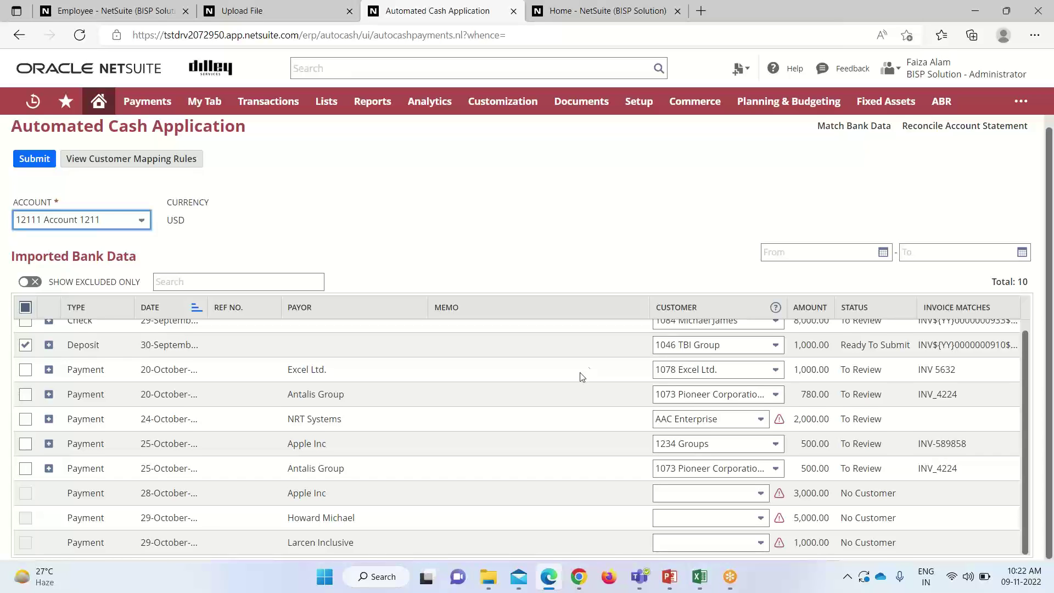
{"action": "scroll", "coordinate": [580, 375], "scroll_direction": "up", "scroll_amount": 2}
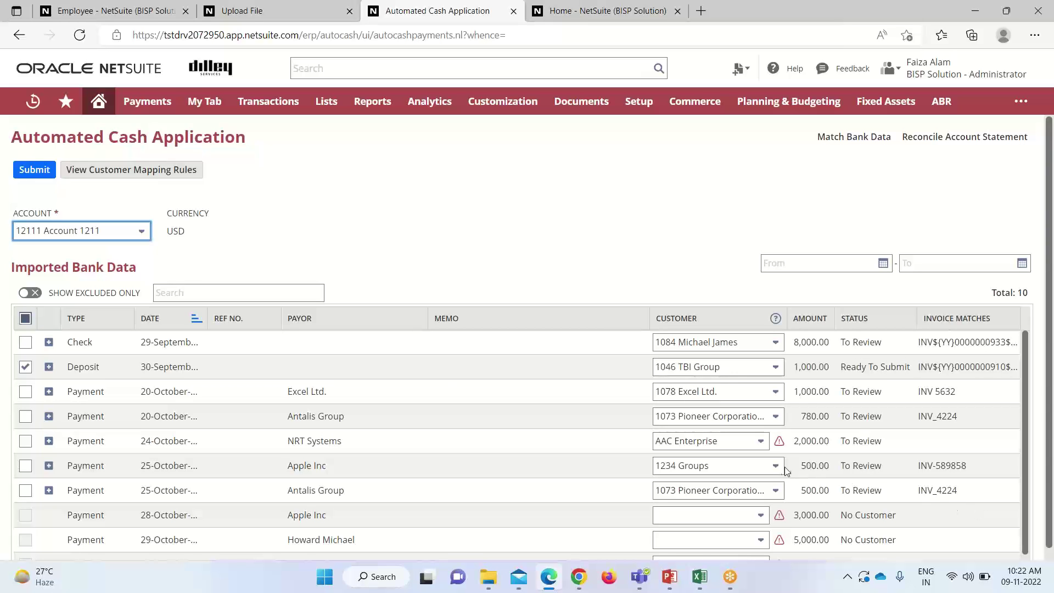
{"action": "scroll", "coordinate": [668, 454], "scroll_direction": "down", "scroll_amount": 1}
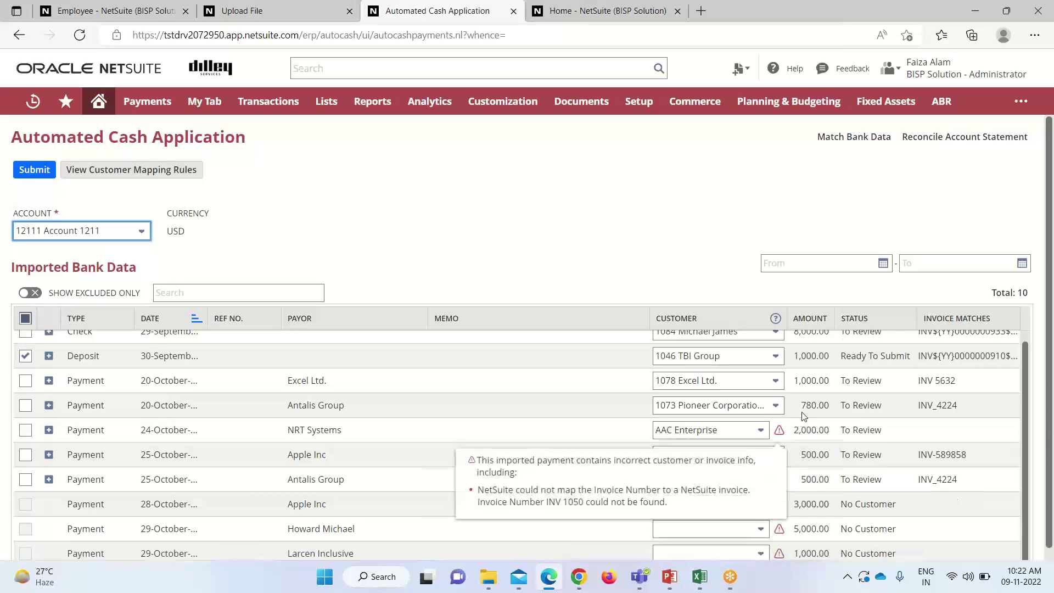
{"action": "scroll", "coordinate": [854, 457], "scroll_direction": "down", "scroll_amount": 1}
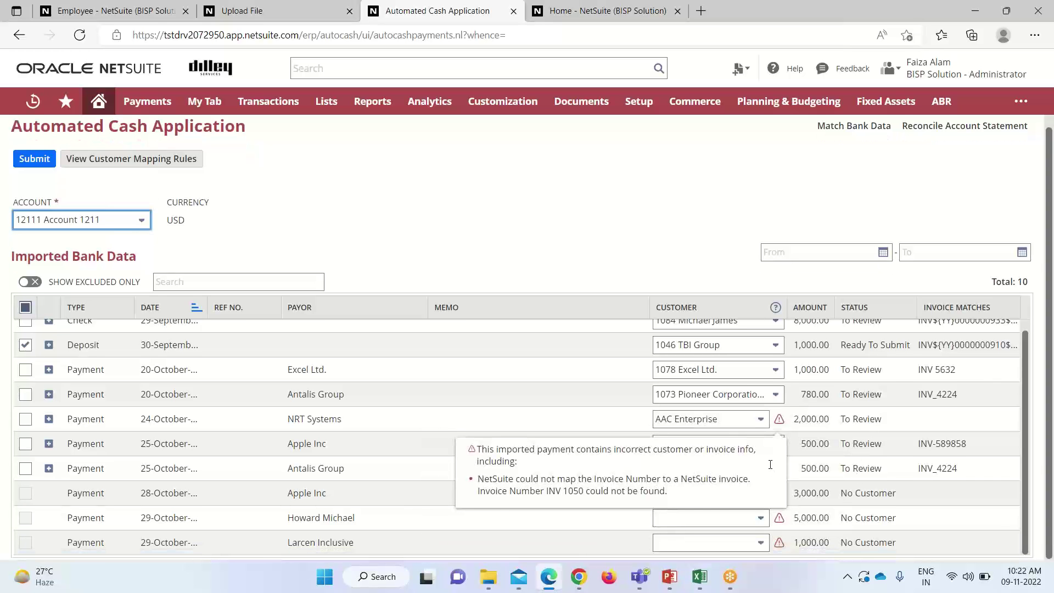
{"action": "left_click", "coordinate": [580, 395]}
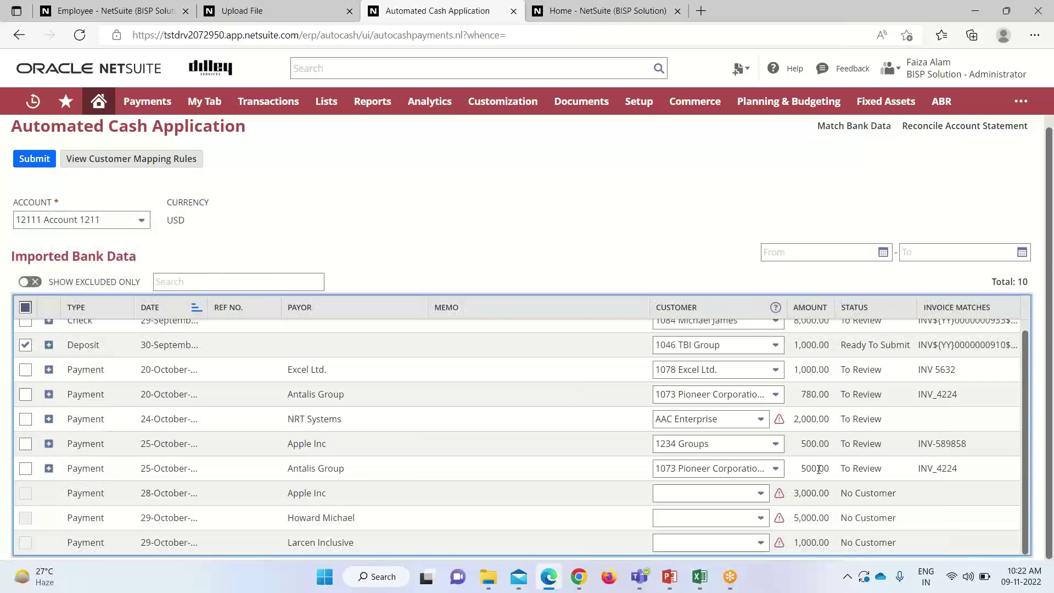
{"action": "mouse_move", "coordinate": [779, 422]}
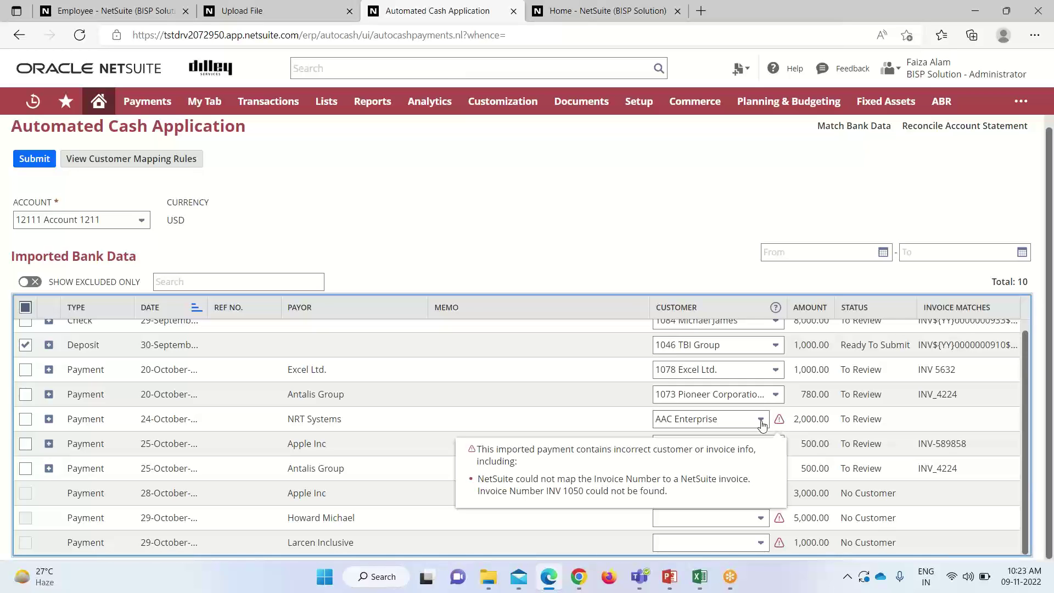
Step: Assign customer 1073 Pioneer Corporations to the 2,000.00 NRT Systems payment and confirm the change
{"action": "left_click", "coordinate": [761, 420]}
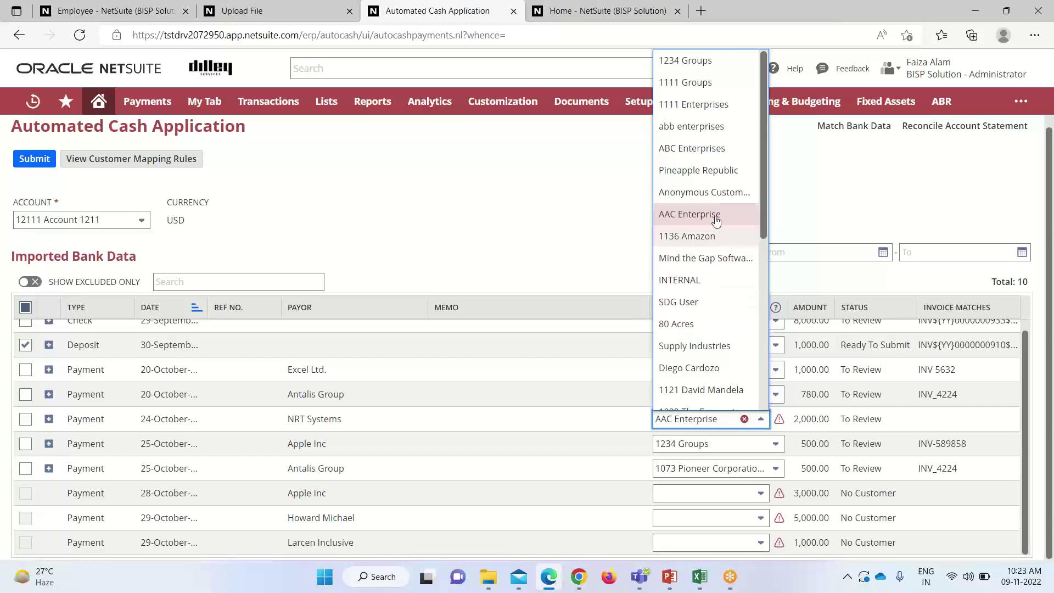
{"action": "scroll", "coordinate": [713, 220], "scroll_direction": "down", "scroll_amount": 4}
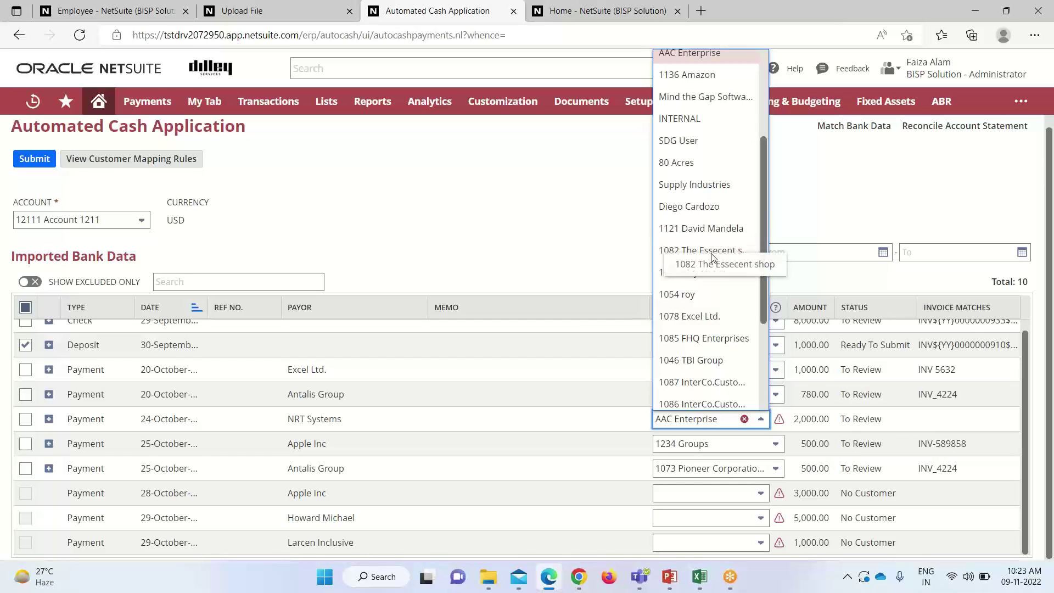
{"action": "scroll", "coordinate": [707, 354], "scroll_direction": "down", "scroll_amount": 3}
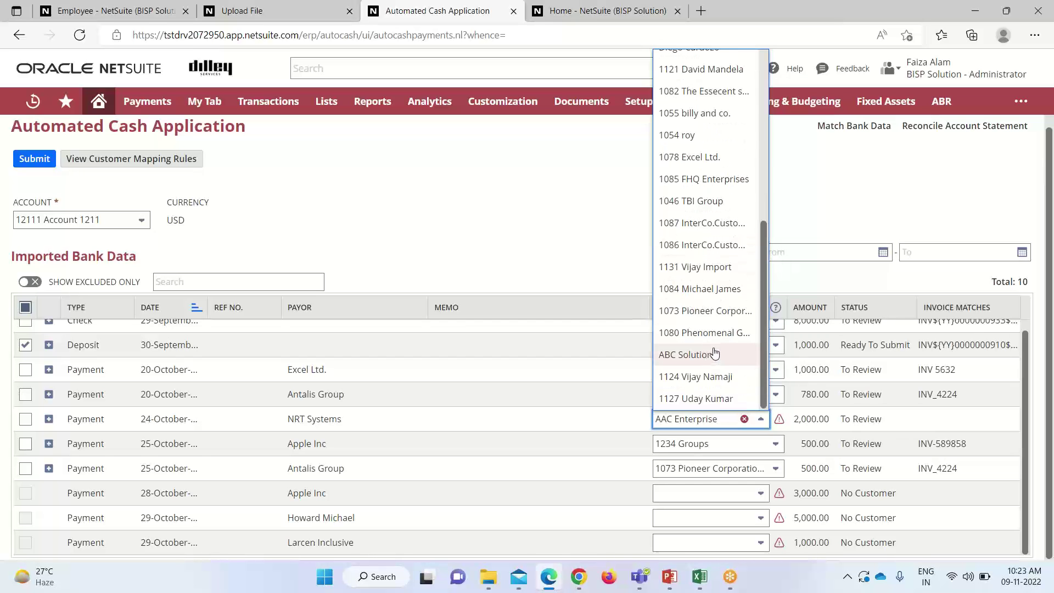
{"action": "left_click", "coordinate": [731, 312]}
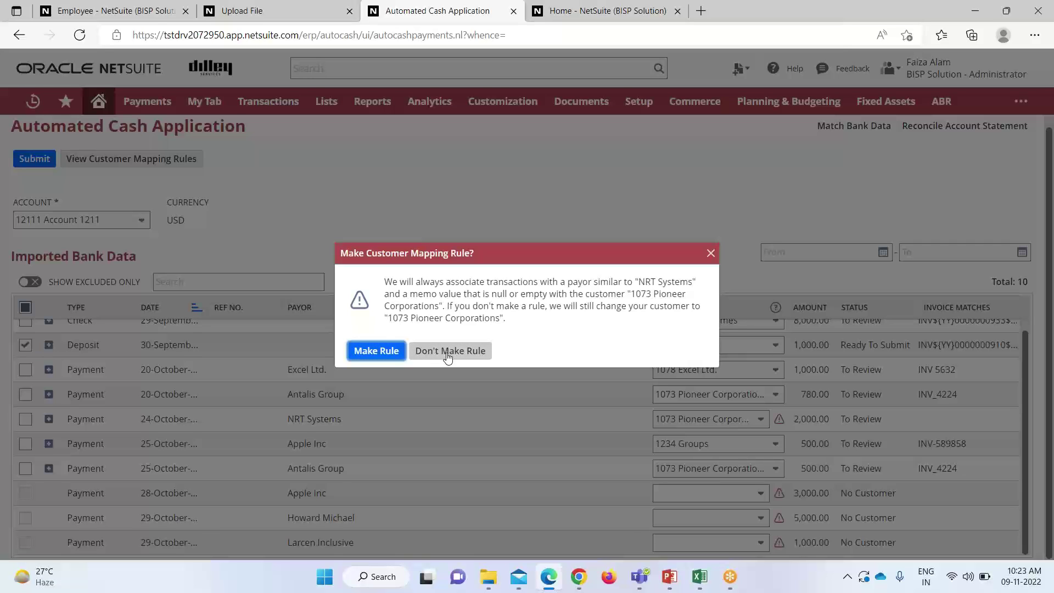
{"action": "left_click", "coordinate": [376, 351]}
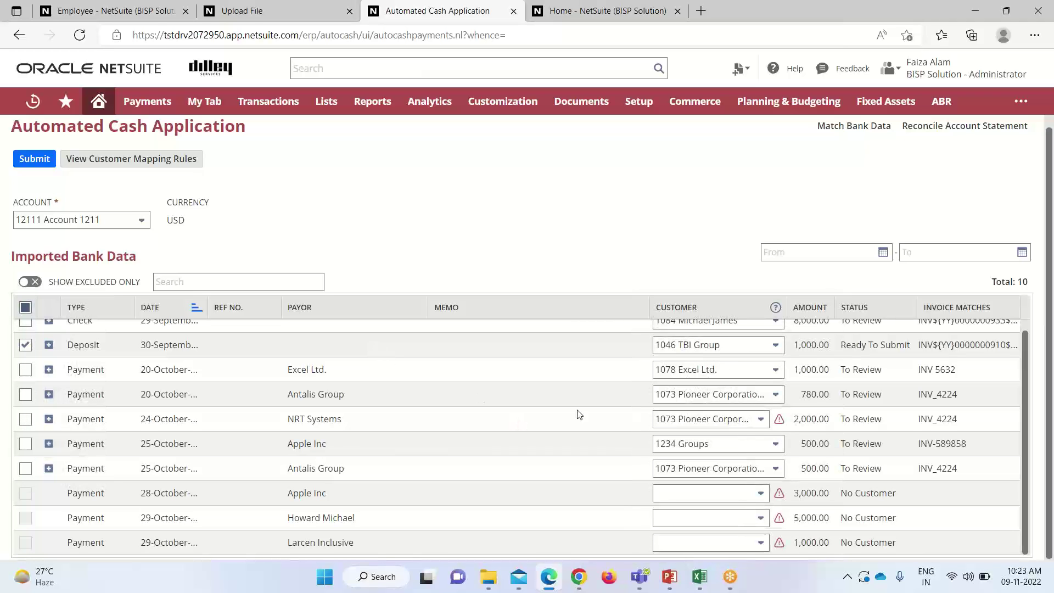
{"action": "mouse_move", "coordinate": [747, 421]}
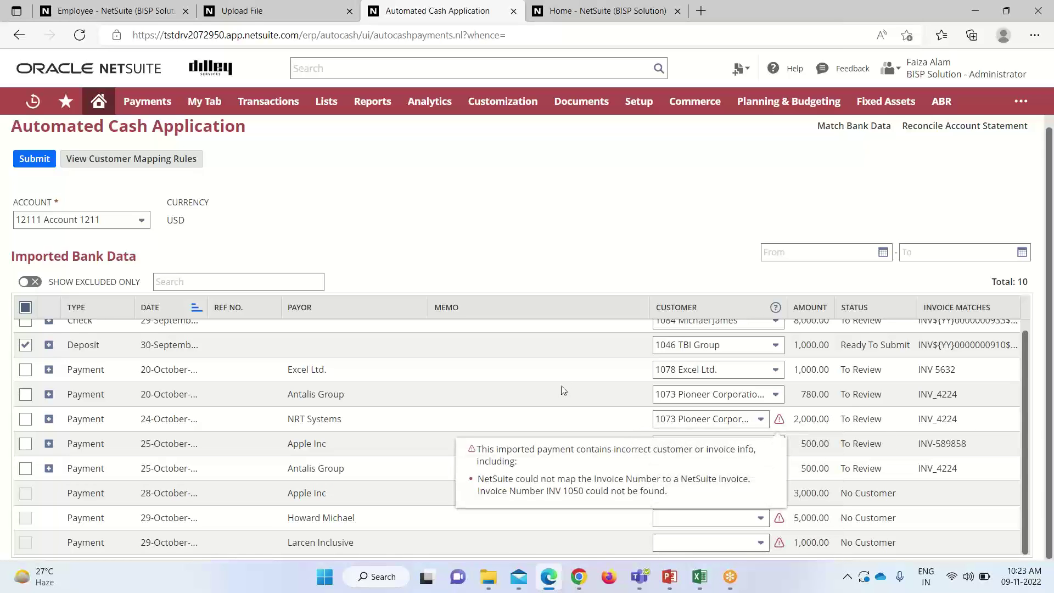
{"action": "mouse_move", "coordinate": [778, 507]}
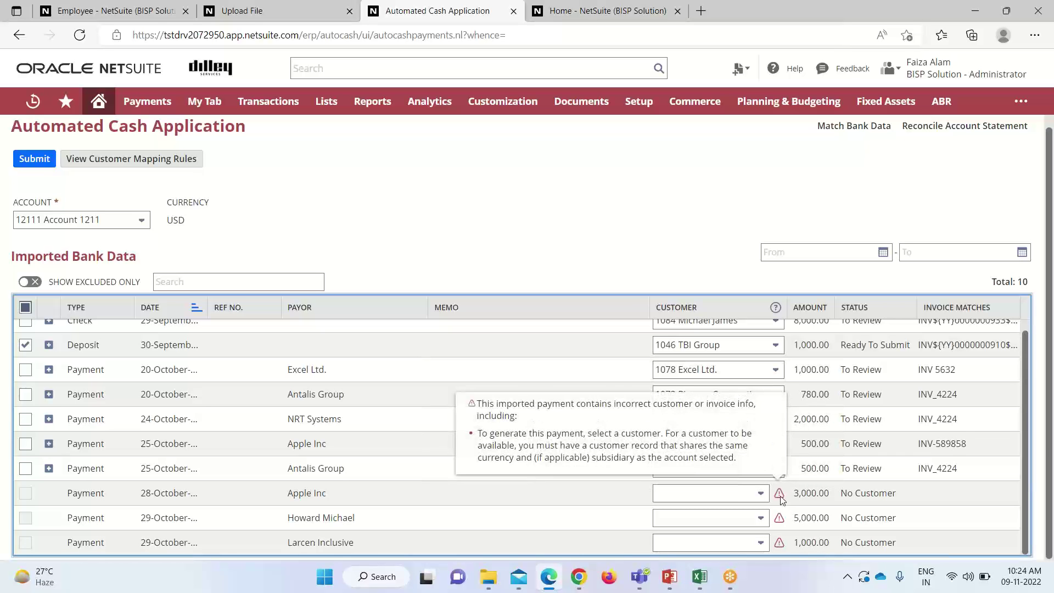
Step: Map the 28-October Apple Inc payment to 1234 Groups with a rule and show its invoice matches
{"action": "left_click", "coordinate": [762, 493]}
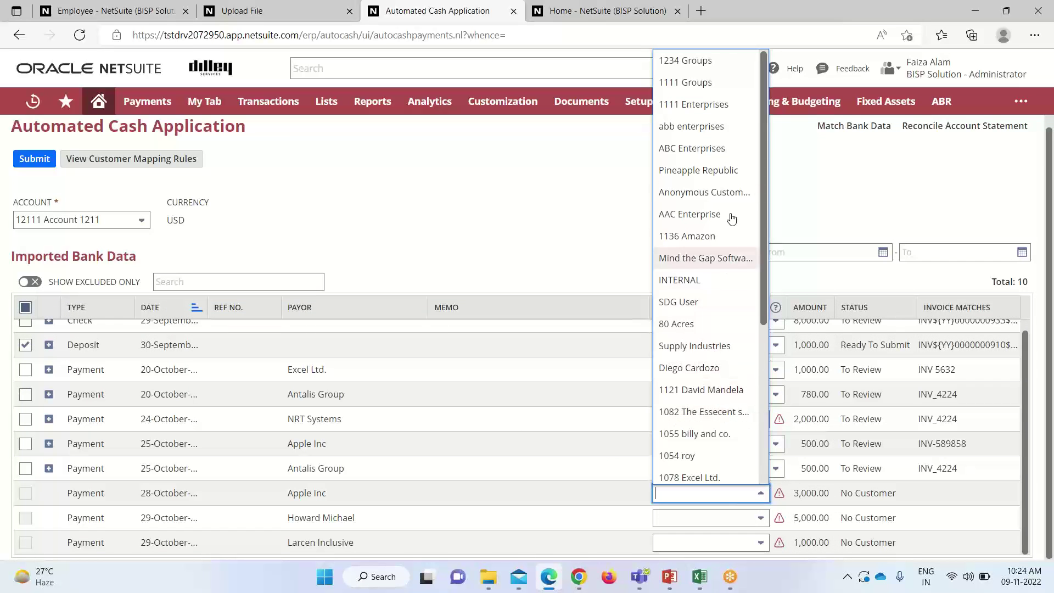
{"action": "left_click", "coordinate": [735, 61]}
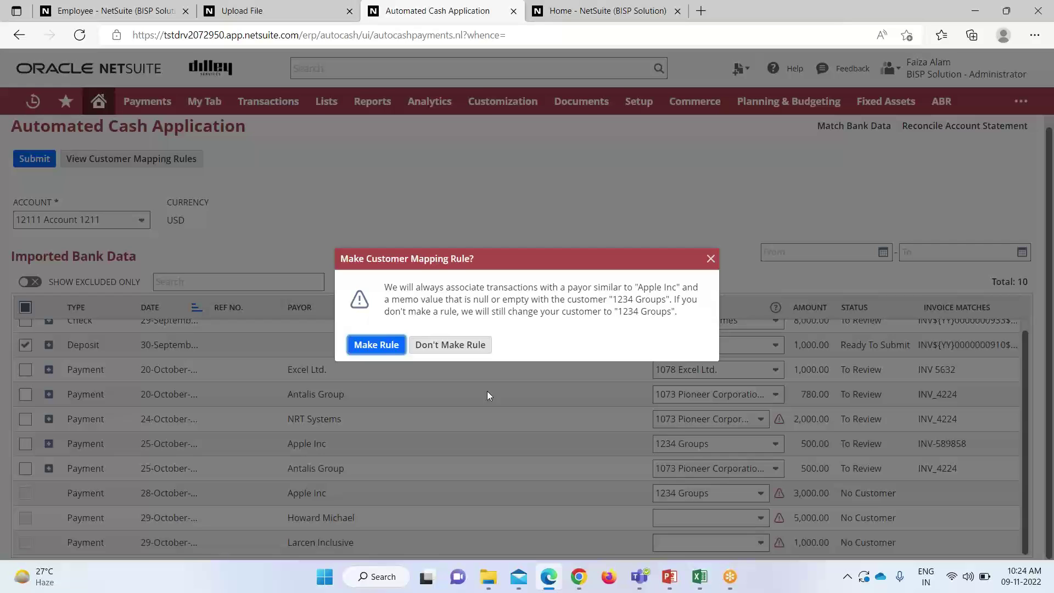
{"action": "left_click", "coordinate": [384, 347]}
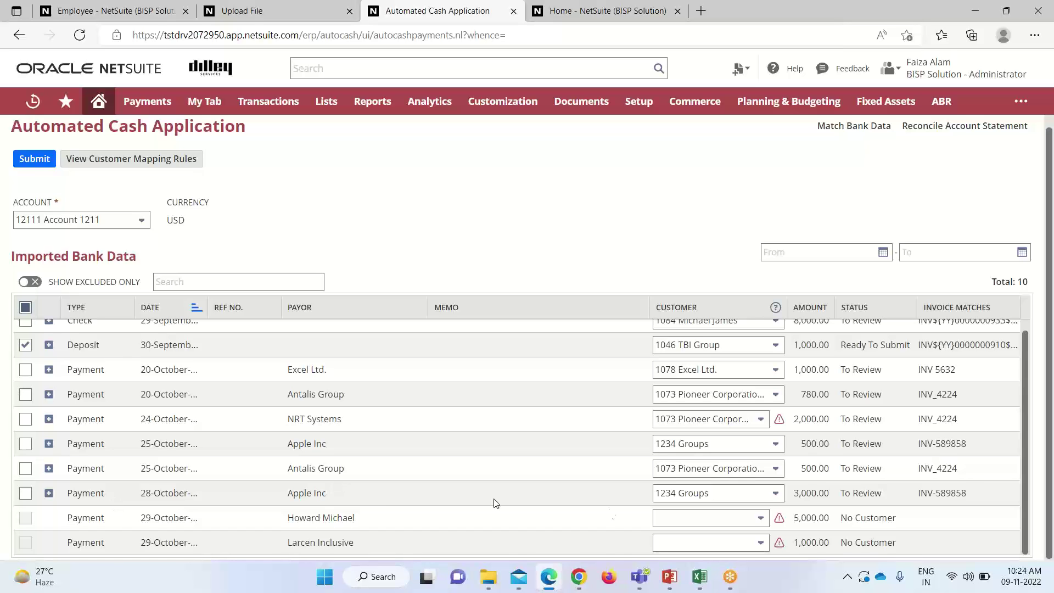
{"action": "left_click", "coordinate": [49, 492]}
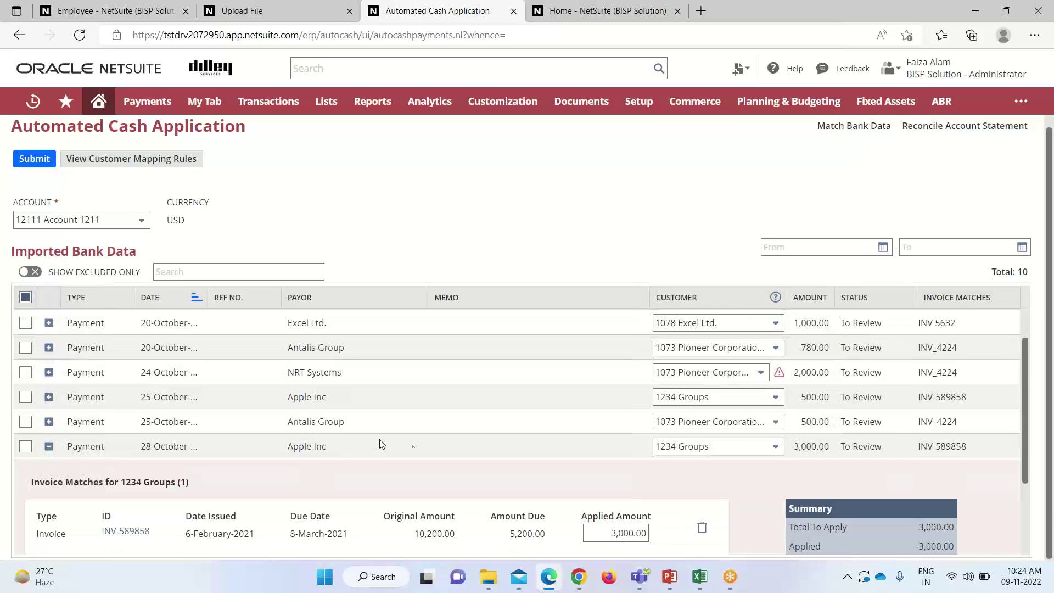
{"action": "scroll", "coordinate": [379, 443], "scroll_direction": "down", "scroll_amount": 2}
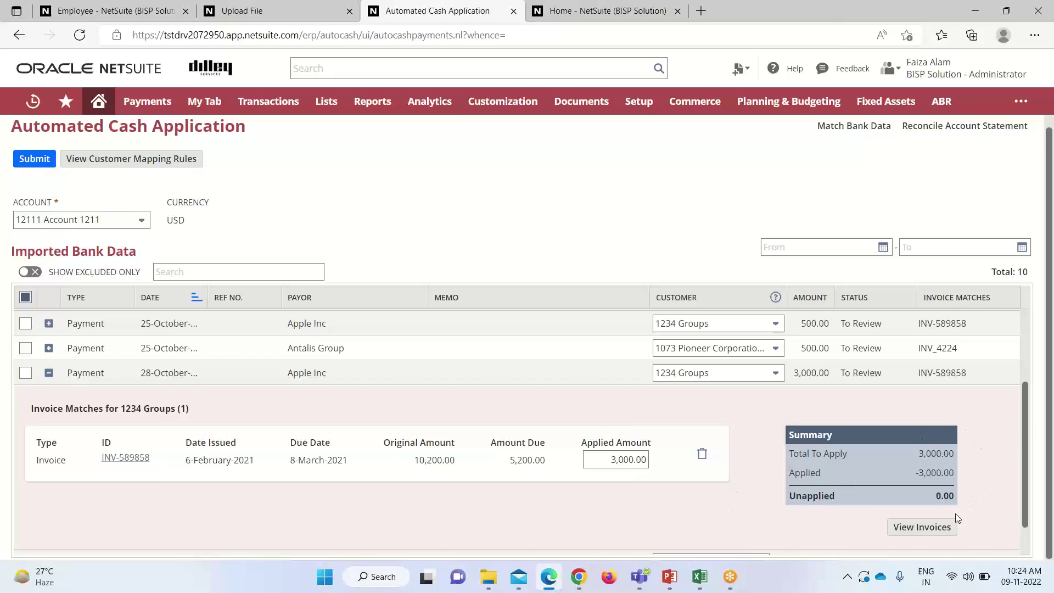
{"action": "left_click", "coordinate": [908, 527]}
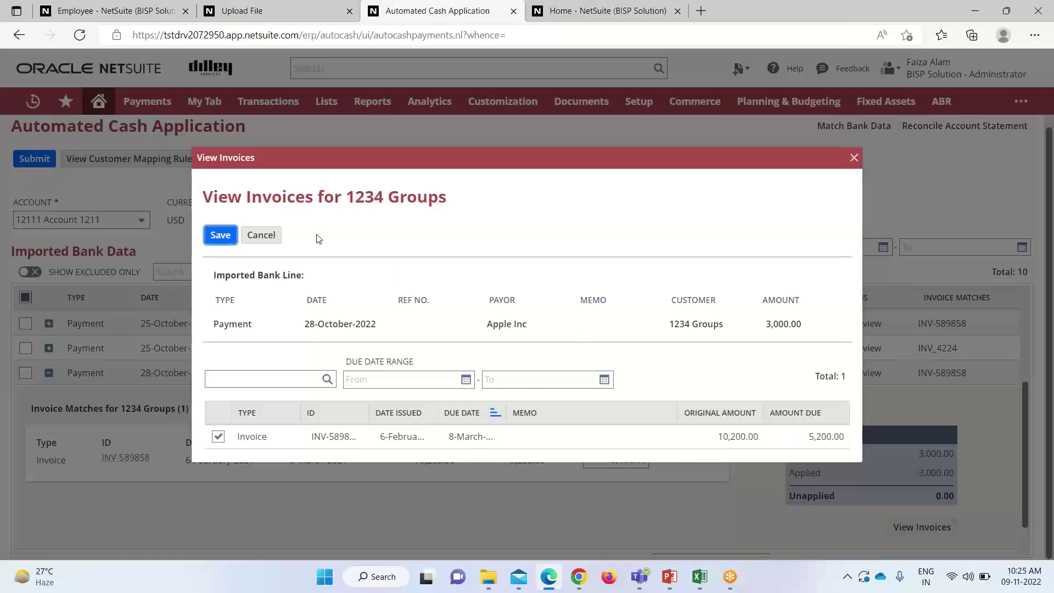
{"action": "left_click", "coordinate": [220, 235]}
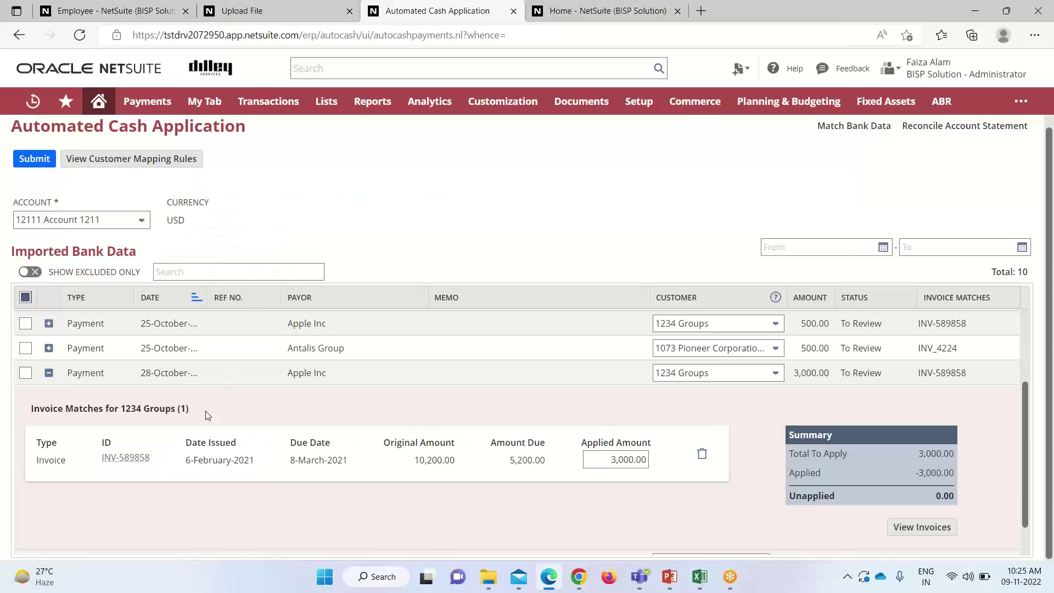
{"action": "left_click", "coordinate": [48, 373]}
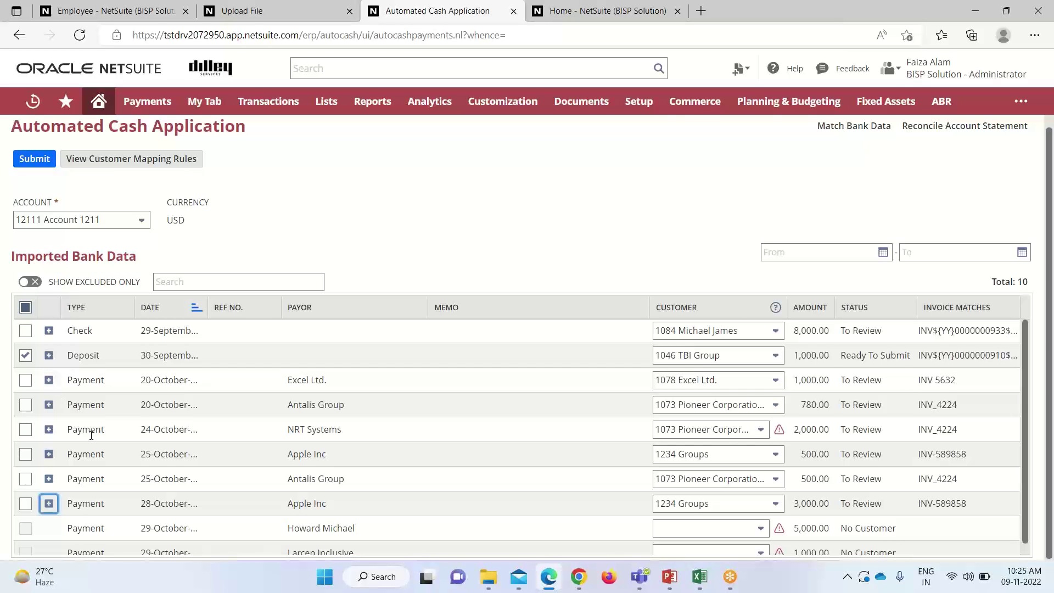
{"action": "scroll", "coordinate": [187, 454], "scroll_direction": "down", "scroll_amount": 1}
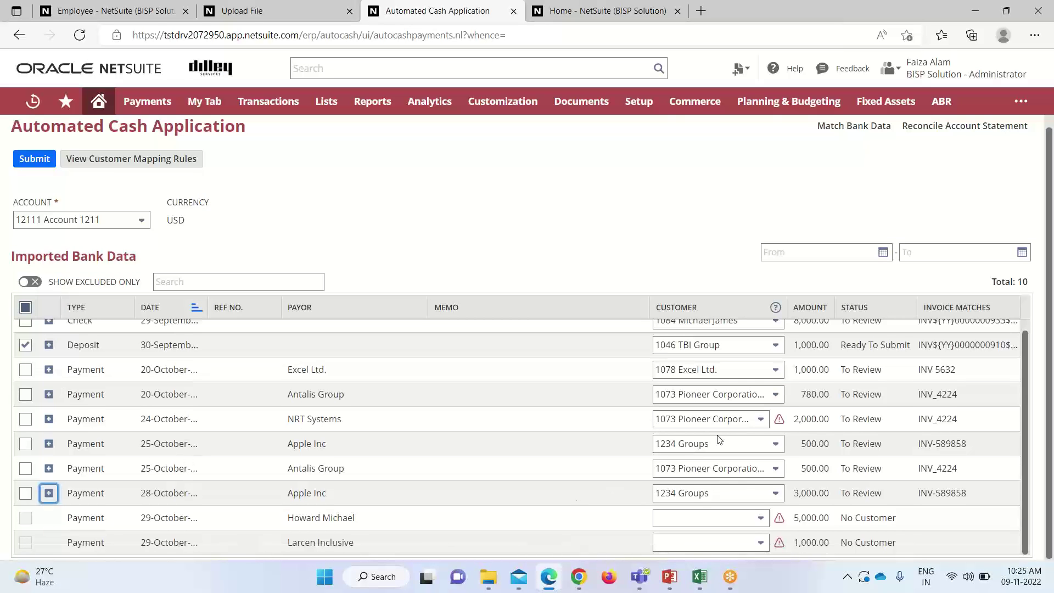
{"action": "mouse_move", "coordinate": [778, 420]}
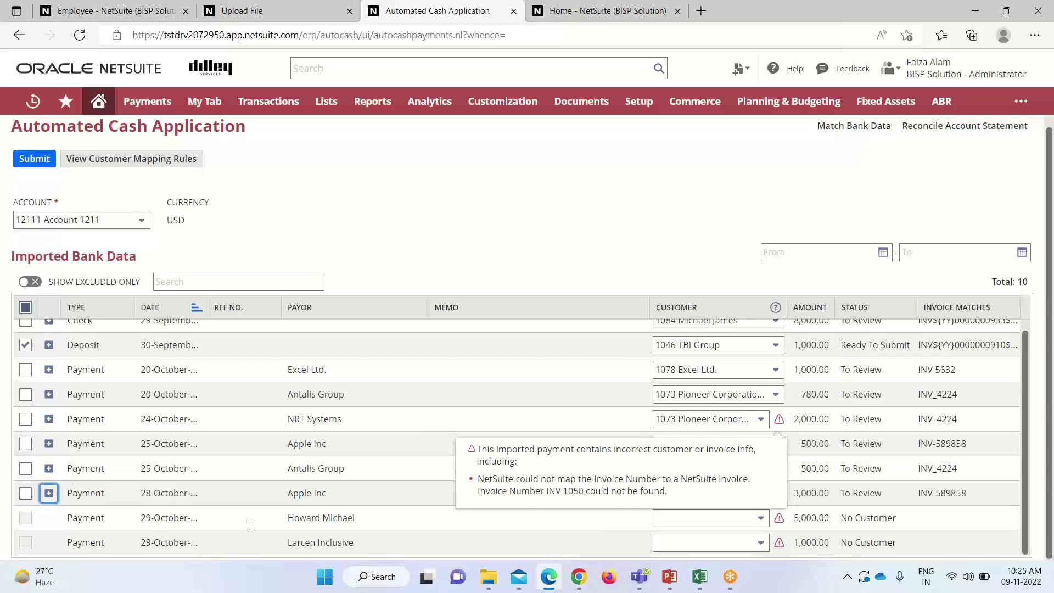
{"action": "left_click", "coordinate": [760, 518]}
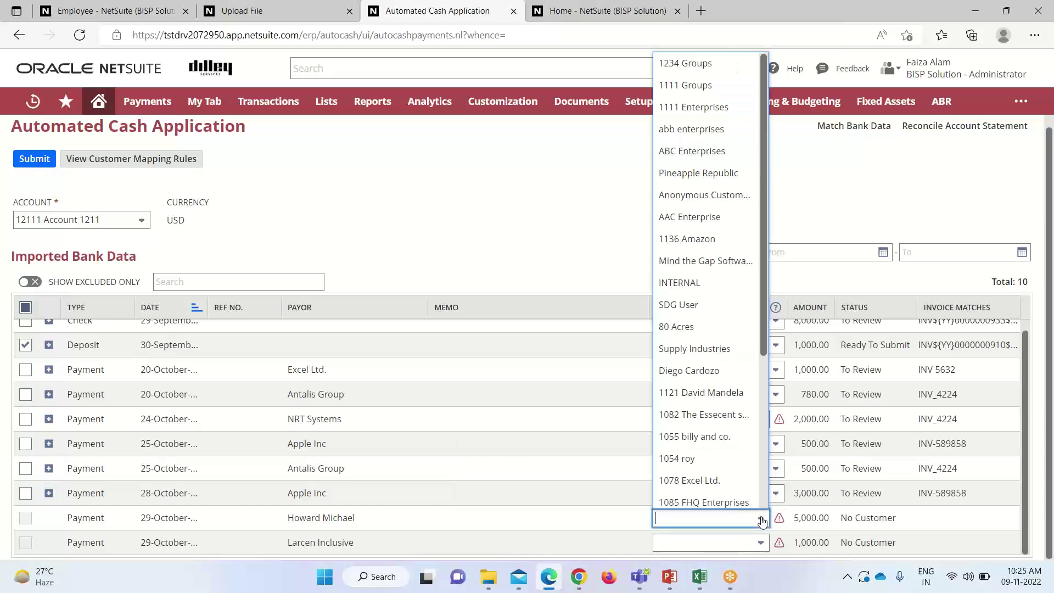
{"action": "left_click", "coordinate": [713, 415]}
{"action": "left_click", "coordinate": [375, 350]}
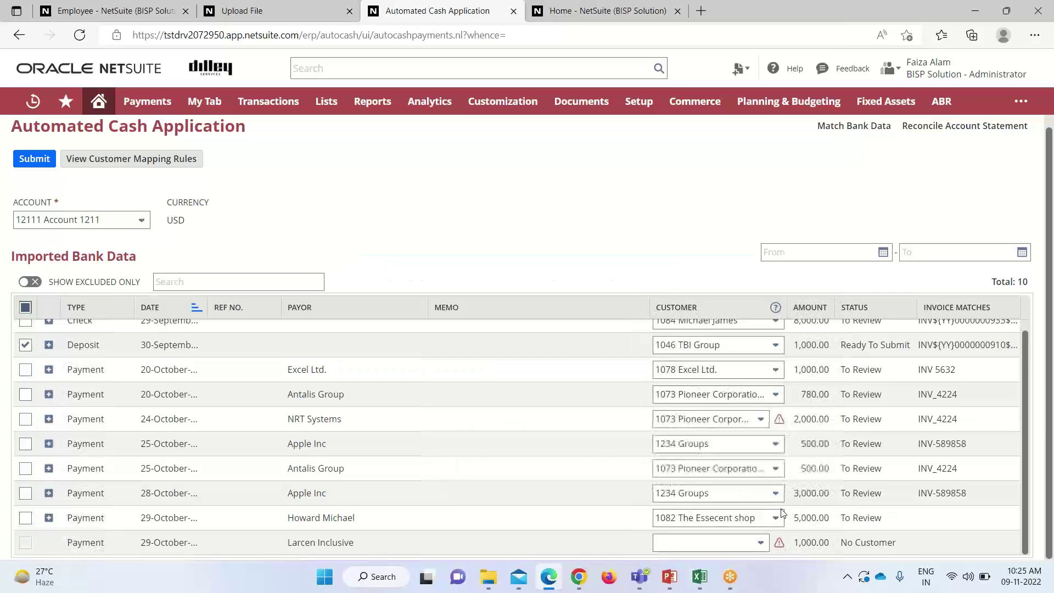
{"action": "mouse_move", "coordinate": [786, 520]}
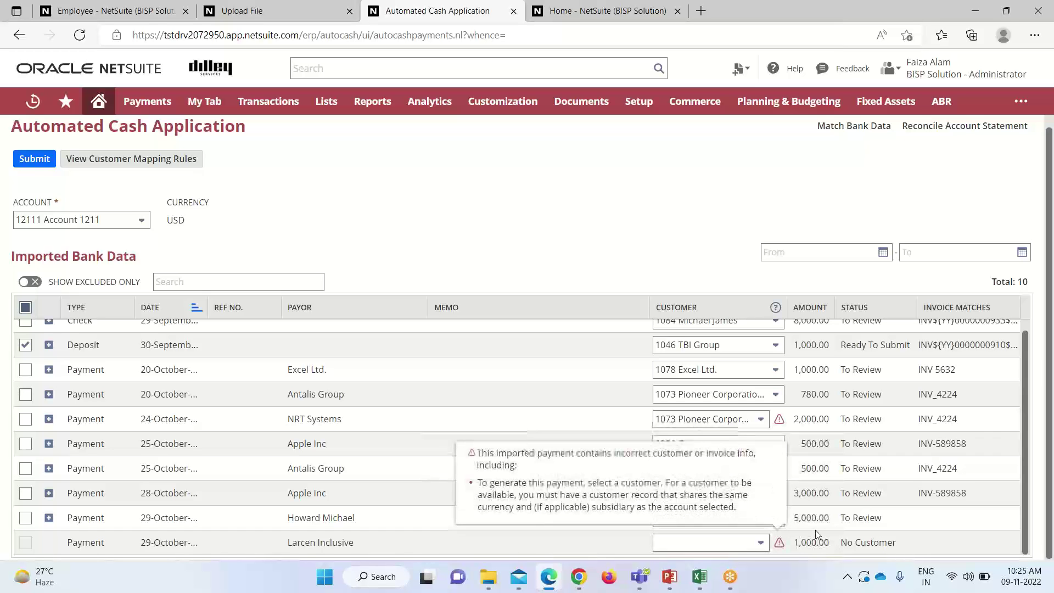
{"action": "left_click", "coordinate": [898, 528]}
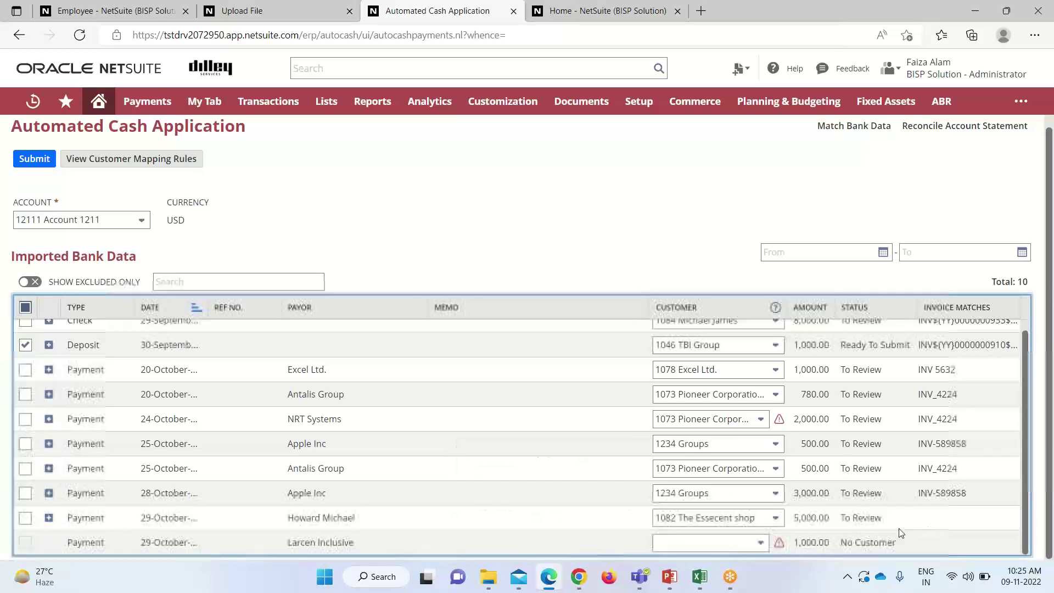
Step: Map the Larcen Inclusive payment to 1078 Excel Ltd. with a mapping rule
{"action": "mouse_move", "coordinate": [777, 545]}
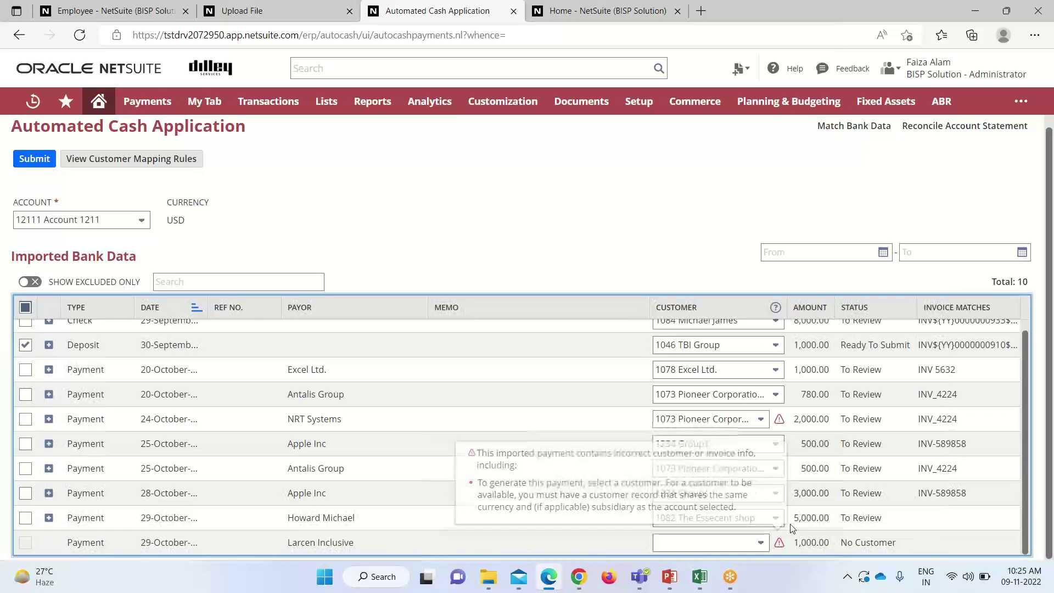
{"action": "left_click", "coordinate": [761, 542]}
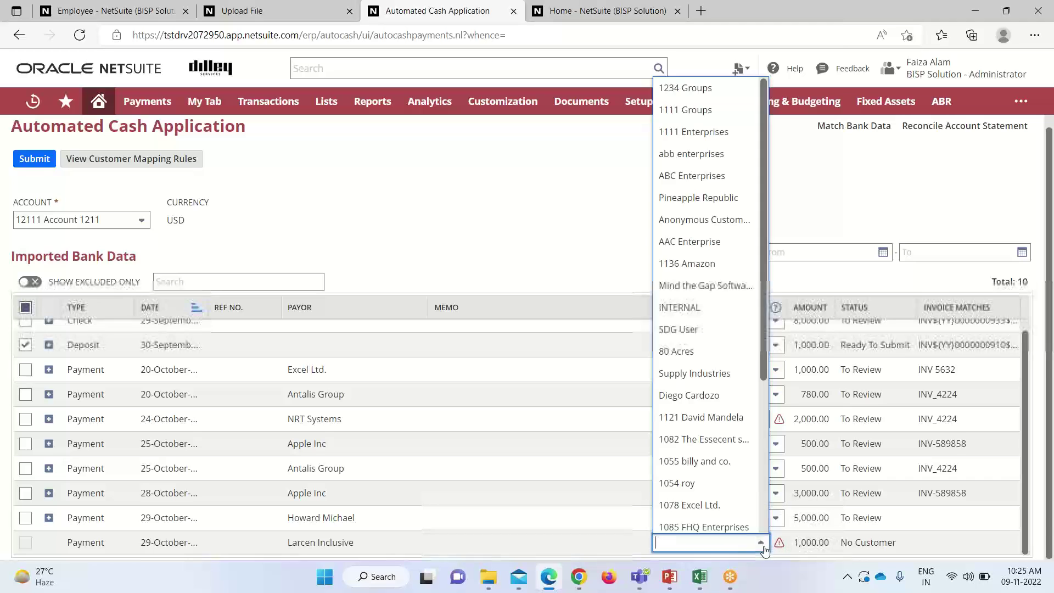
{"action": "left_click", "coordinate": [723, 505]}
{"action": "left_click", "coordinate": [432, 360]}
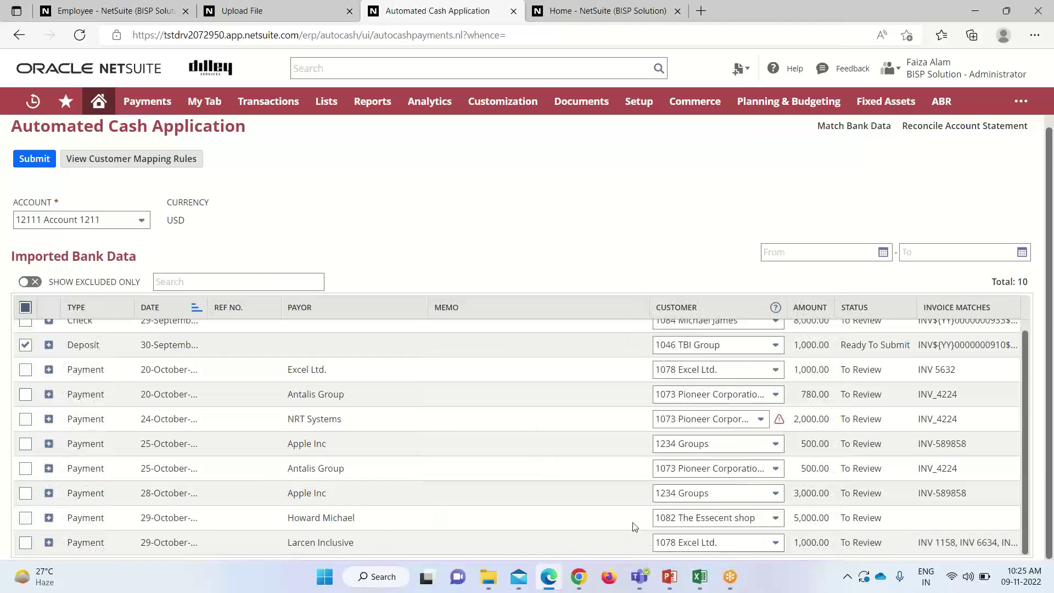
Step: Reassign the NRT Systems payment to 1078 Excel Ltd. and save the mapping rule
{"action": "left_click", "coordinate": [729, 419]}
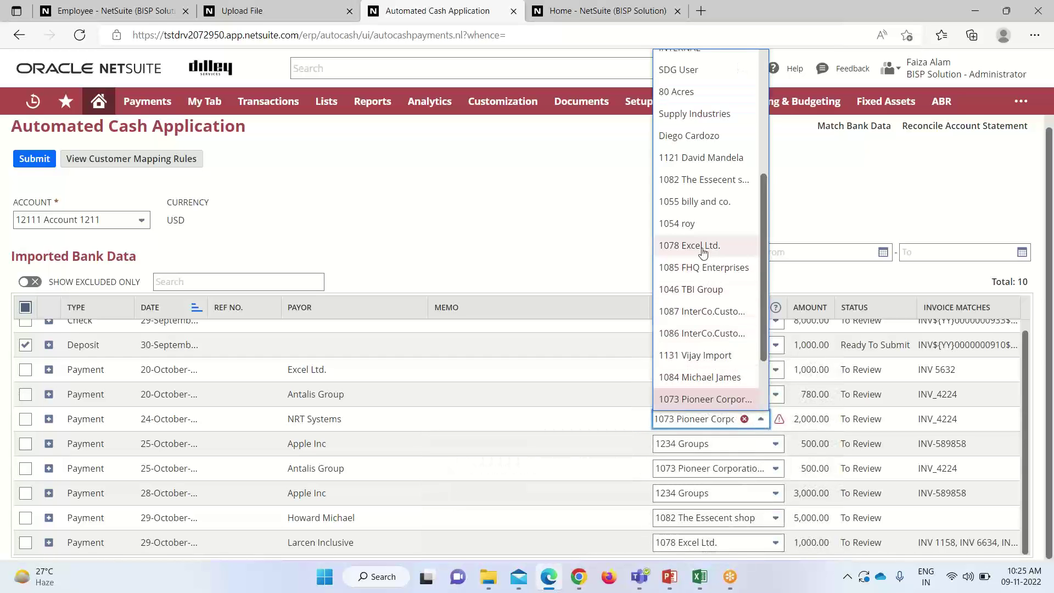
{"action": "left_click", "coordinate": [703, 252]}
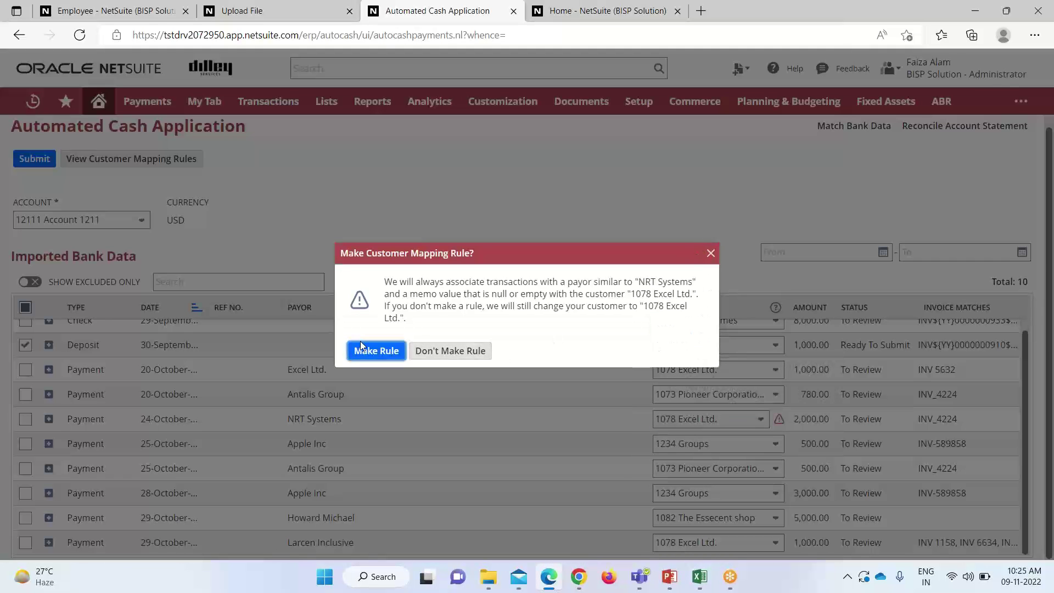
{"action": "left_click", "coordinate": [376, 350]}
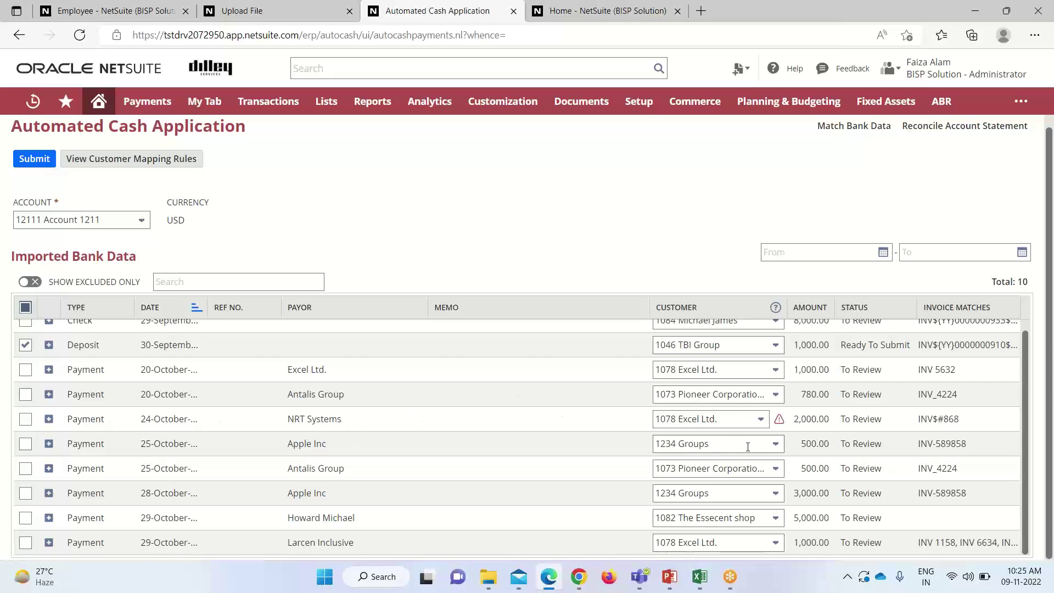
{"action": "scroll", "coordinate": [256, 395], "scroll_direction": "up", "scroll_amount": 1}
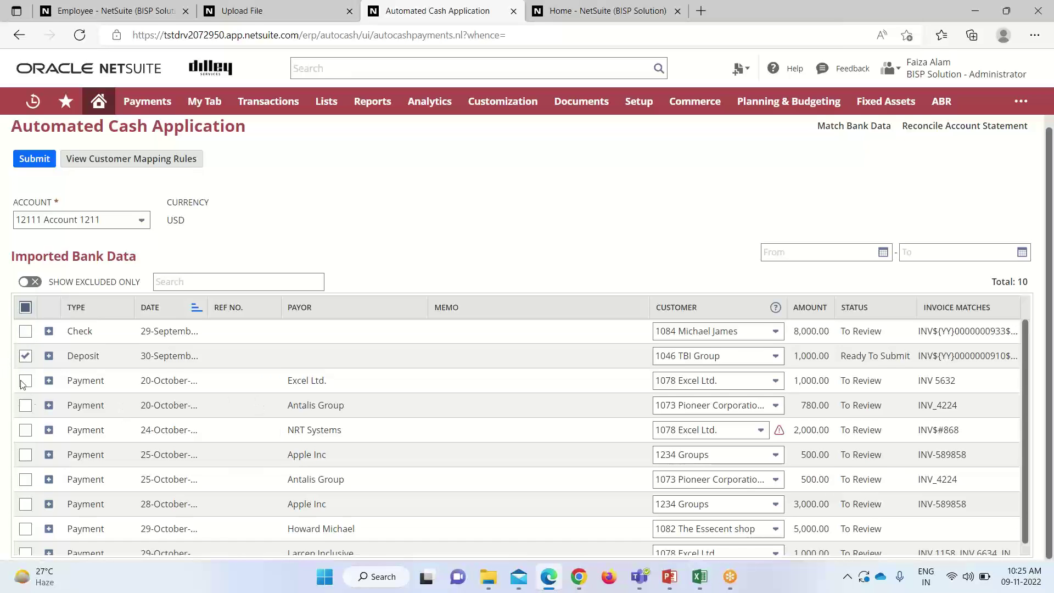
{"action": "left_click", "coordinate": [25, 356]}
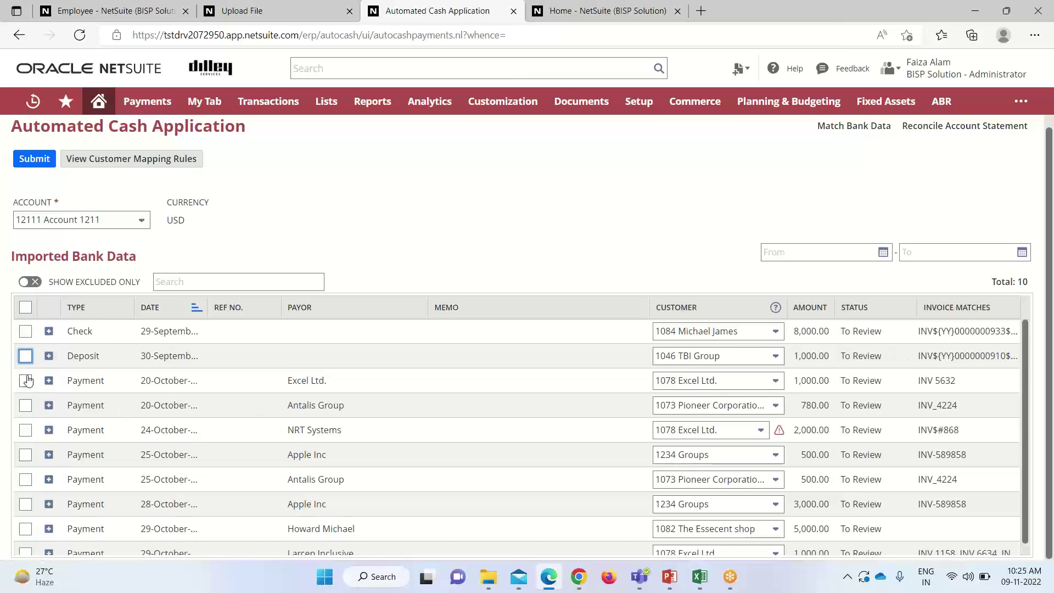
{"action": "left_click", "coordinate": [25, 380]}
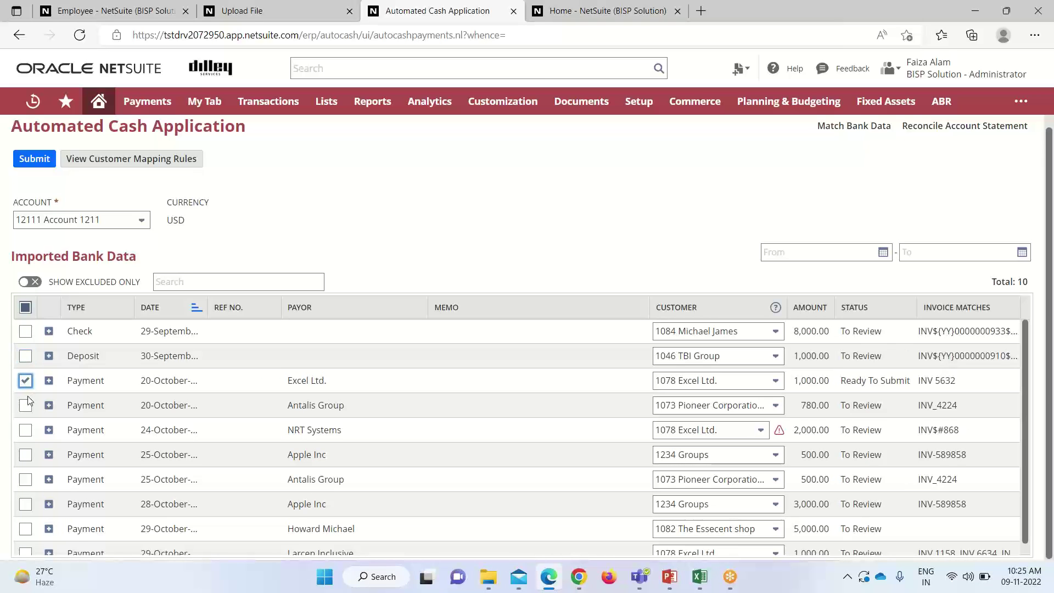
{"action": "left_click", "coordinate": [25, 405]}
{"action": "left_click", "coordinate": [25, 454]}
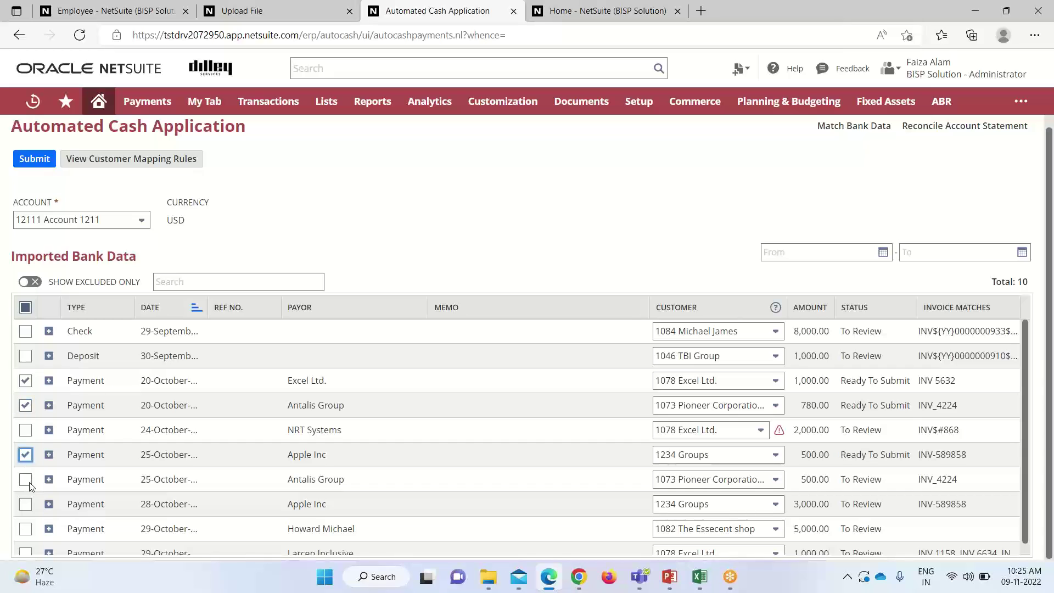
{"action": "left_click", "coordinate": [25, 479]}
{"action": "scroll", "coordinate": [23, 488], "scroll_direction": "down", "scroll_amount": 1}
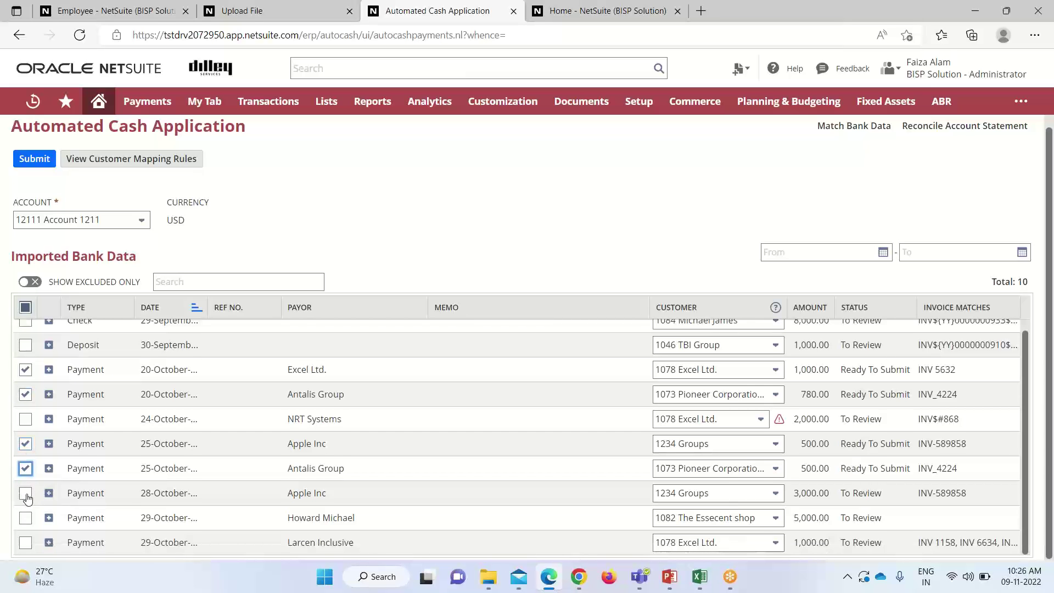
{"action": "left_click", "coordinate": [24, 492]}
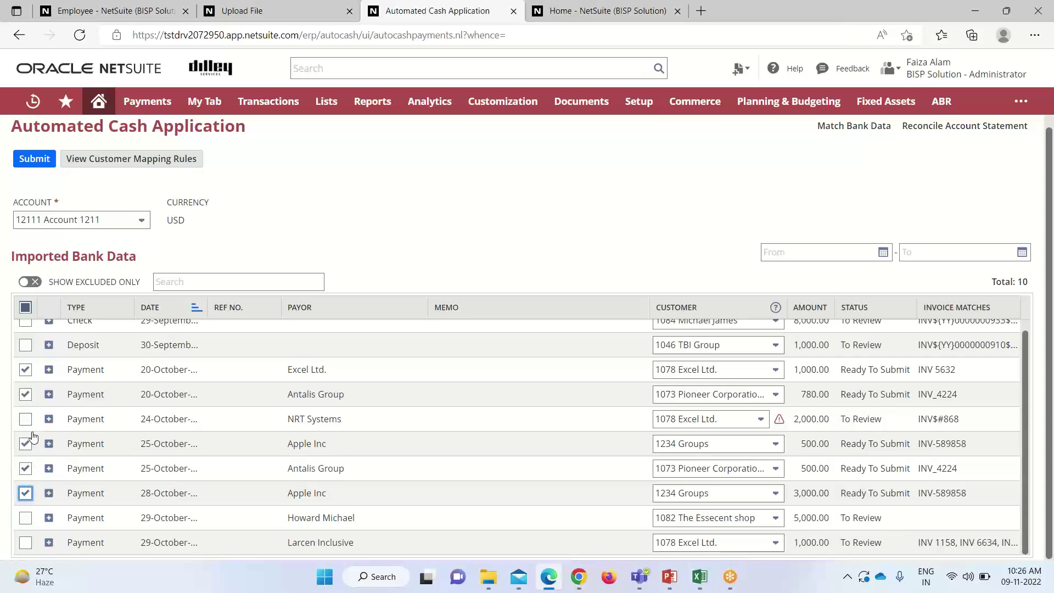
{"action": "left_click", "coordinate": [26, 517]}
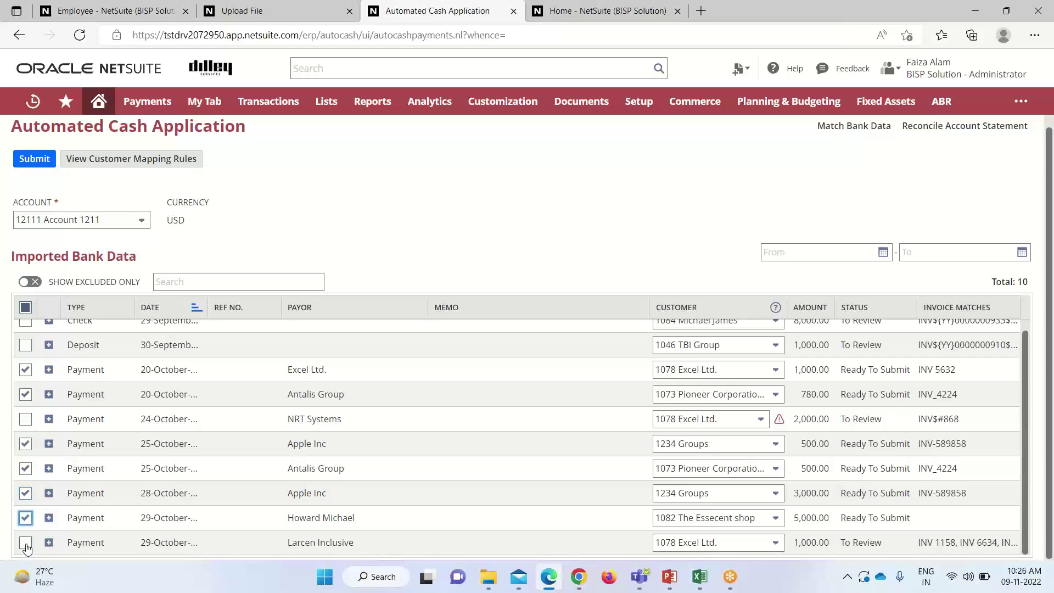
{"action": "left_click", "coordinate": [25, 543]}
{"action": "scroll", "coordinate": [140, 549], "scroll_direction": "up", "scroll_amount": 2}
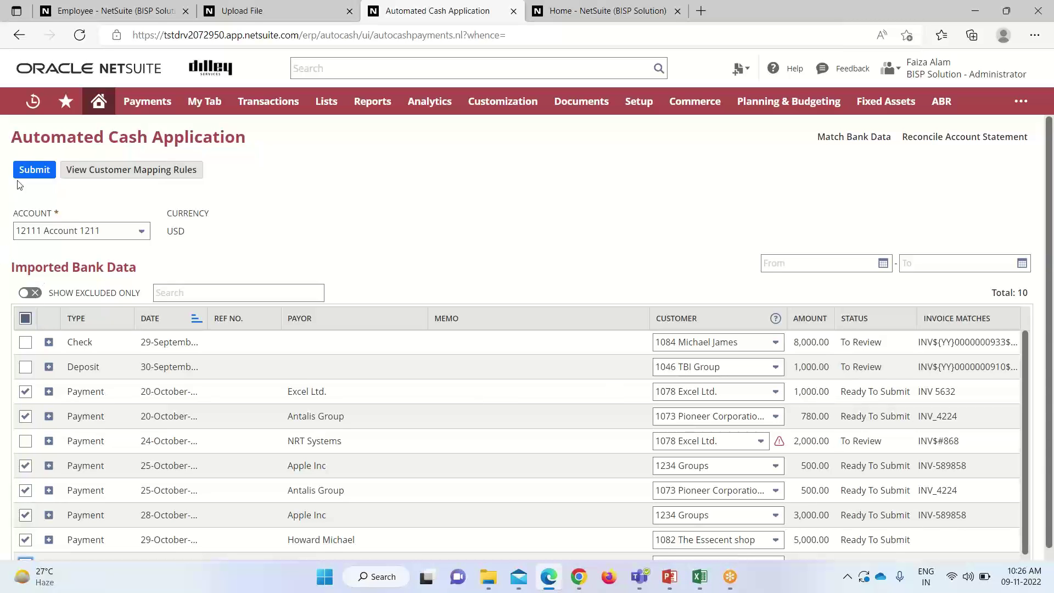
Step: Submit the marked payments and confirm generating 7 payments with 3 excluded
{"action": "left_click", "coordinate": [34, 169]}
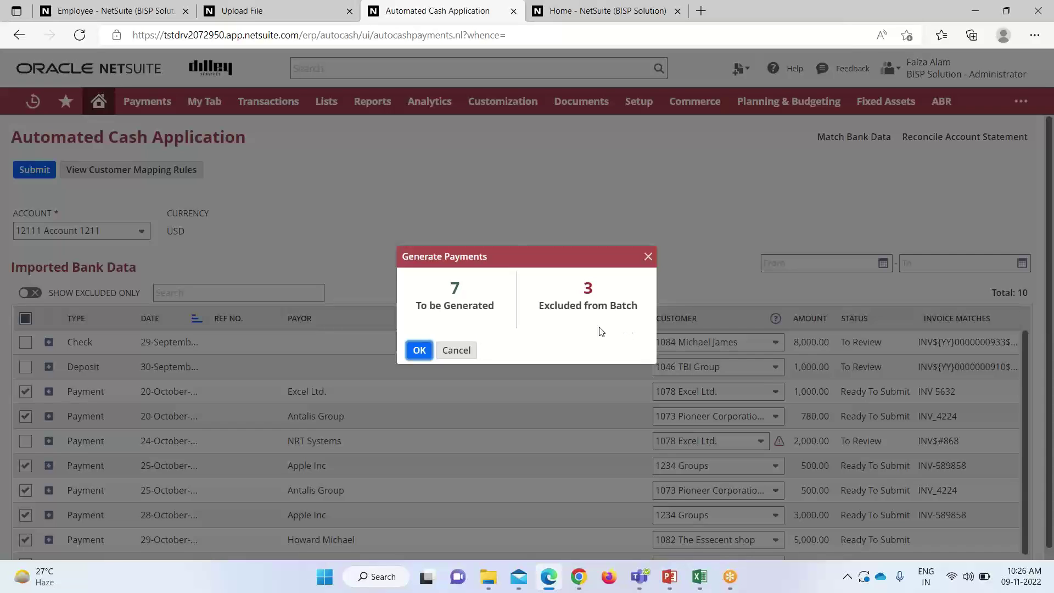
{"action": "left_click", "coordinate": [418, 354]}
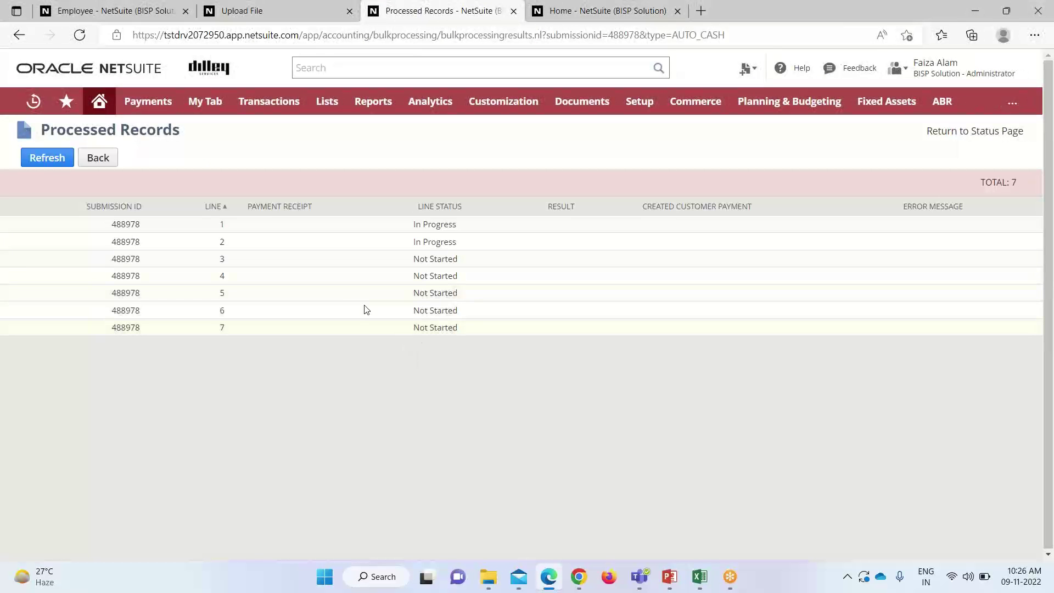
Step: Refresh submission 488978's Processed Records until all seven lines read Complete and Success
{"action": "left_click", "coordinate": [40, 159]}
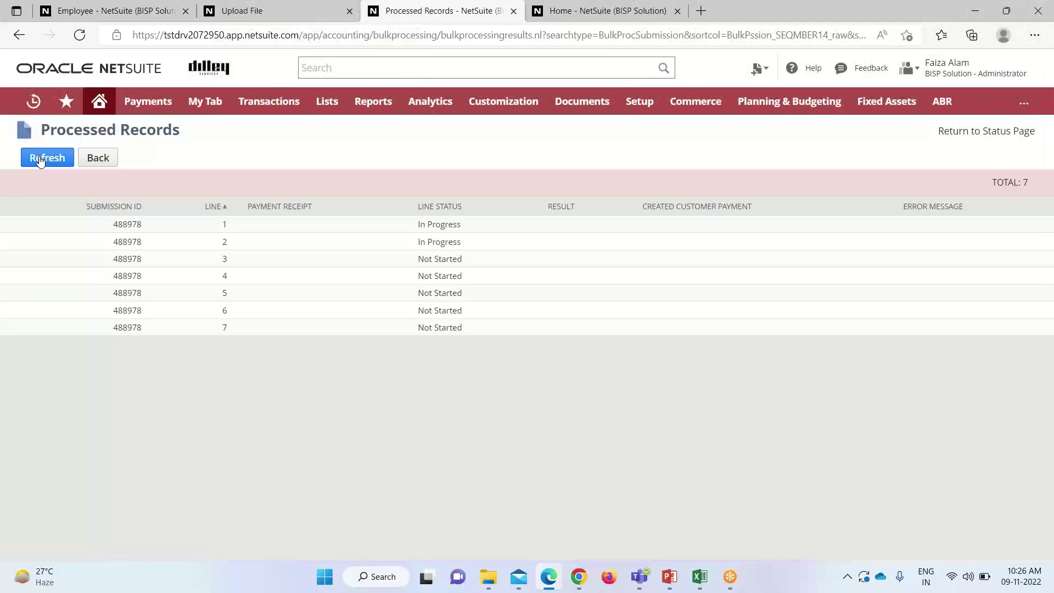
{"action": "left_click", "coordinate": [40, 159]}
{"action": "left_click", "coordinate": [39, 159]}
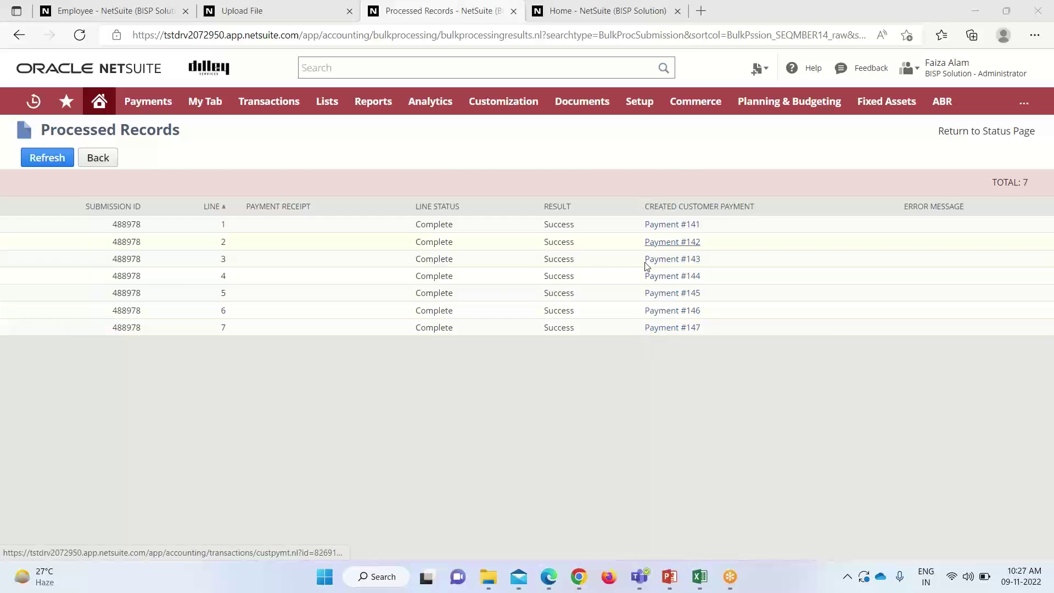
Step: Review customer Payment #141, Deposited with 5,000.00 unapplied, then go back to Processed Records
{"action": "left_click", "coordinate": [656, 225]}
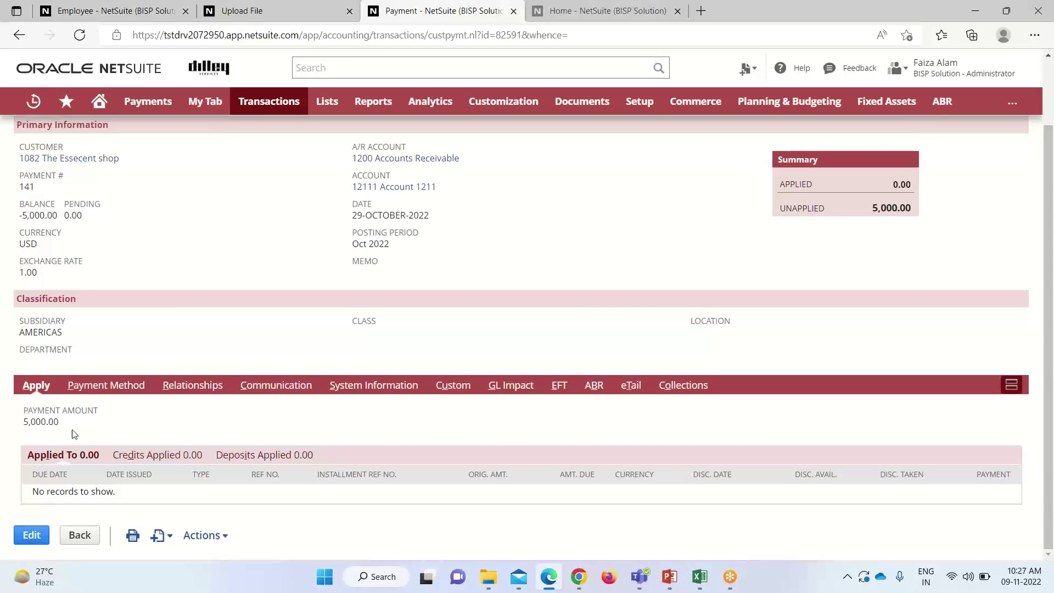
{"action": "scroll", "coordinate": [50, 384], "scroll_direction": "up", "scroll_amount": 2}
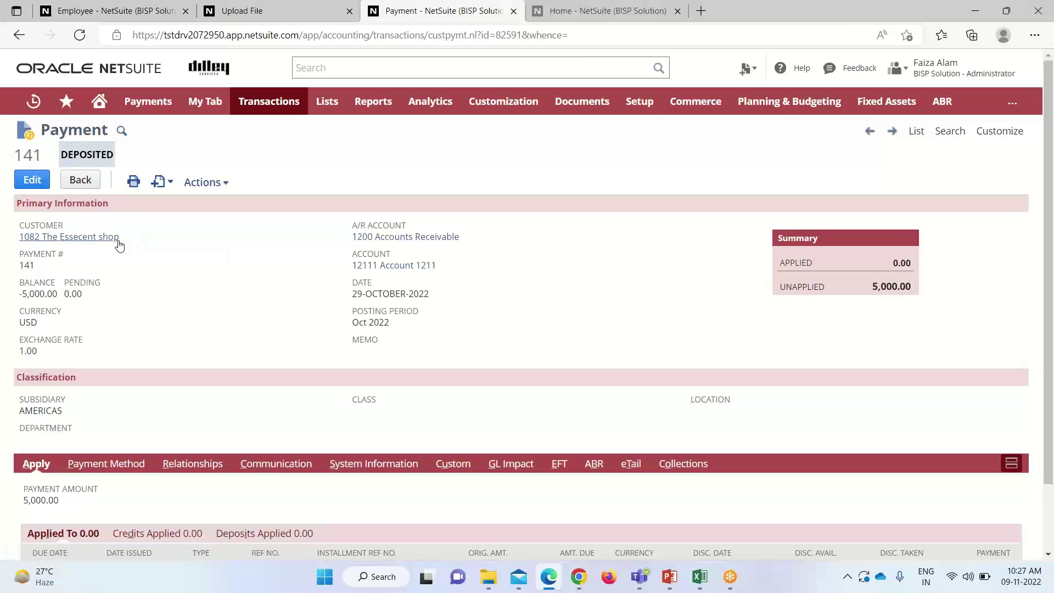
{"action": "mouse_move", "coordinate": [119, 245]}
{"action": "left_click", "coordinate": [17, 34]}
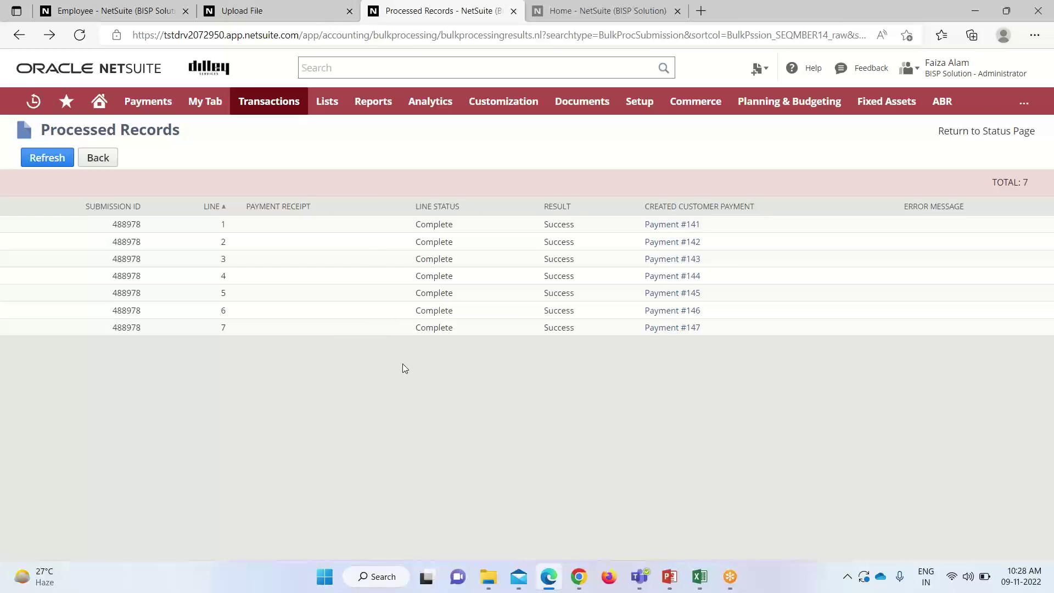
Step: Reopen Transactions > Bank > Automated Cash Application and select 12111 Account 1211
{"action": "mouse_move", "coordinate": [33, 101]}
{"action": "mouse_move", "coordinate": [269, 103]}
{"action": "mouse_move", "coordinate": [277, 197]}
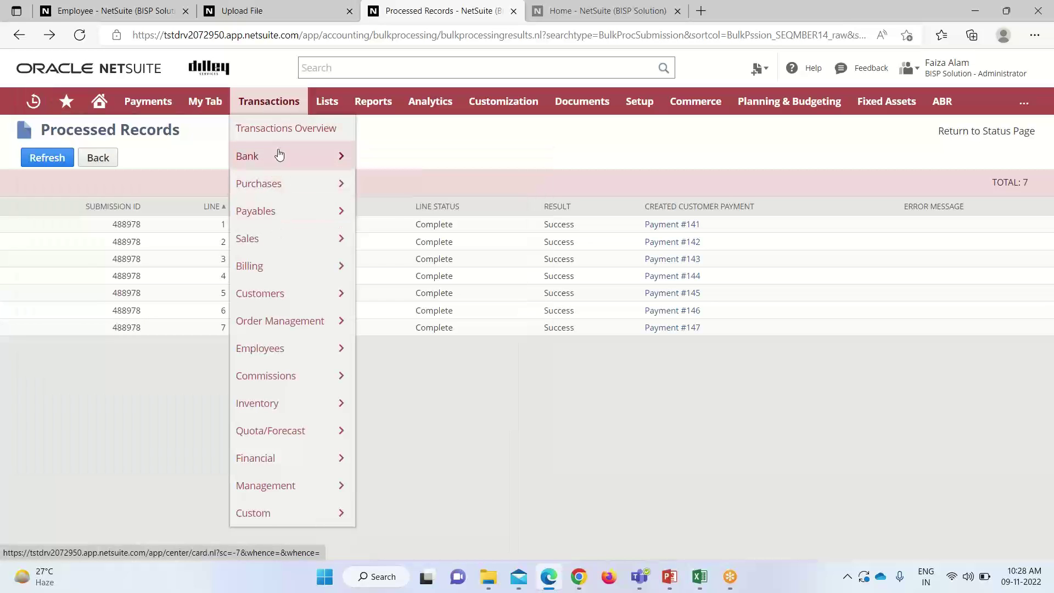
{"action": "mouse_move", "coordinate": [277, 156]}
{"action": "mouse_move", "coordinate": [397, 204]}
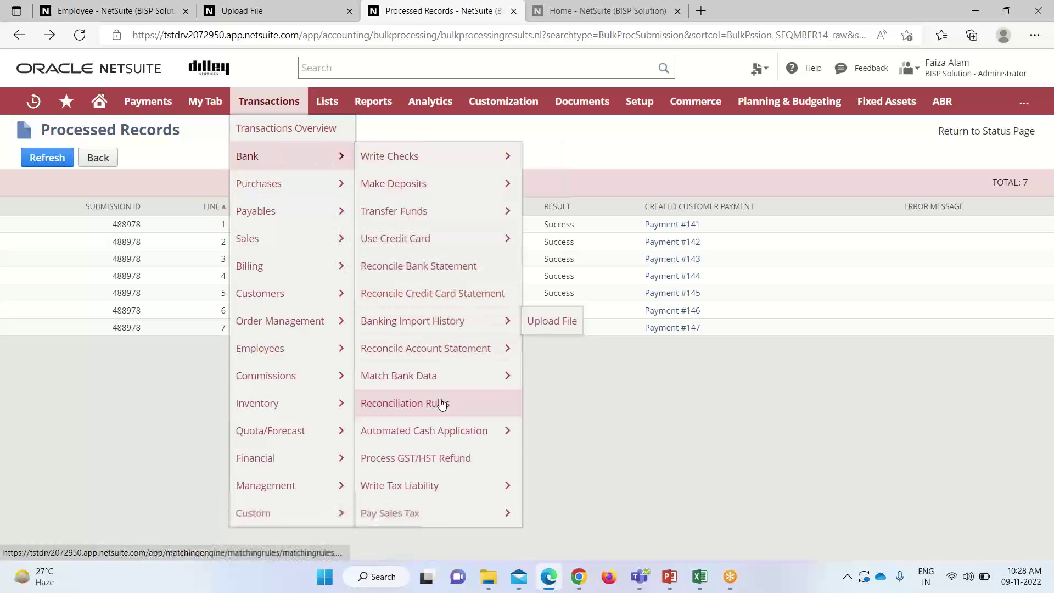
{"action": "left_click", "coordinate": [460, 433]}
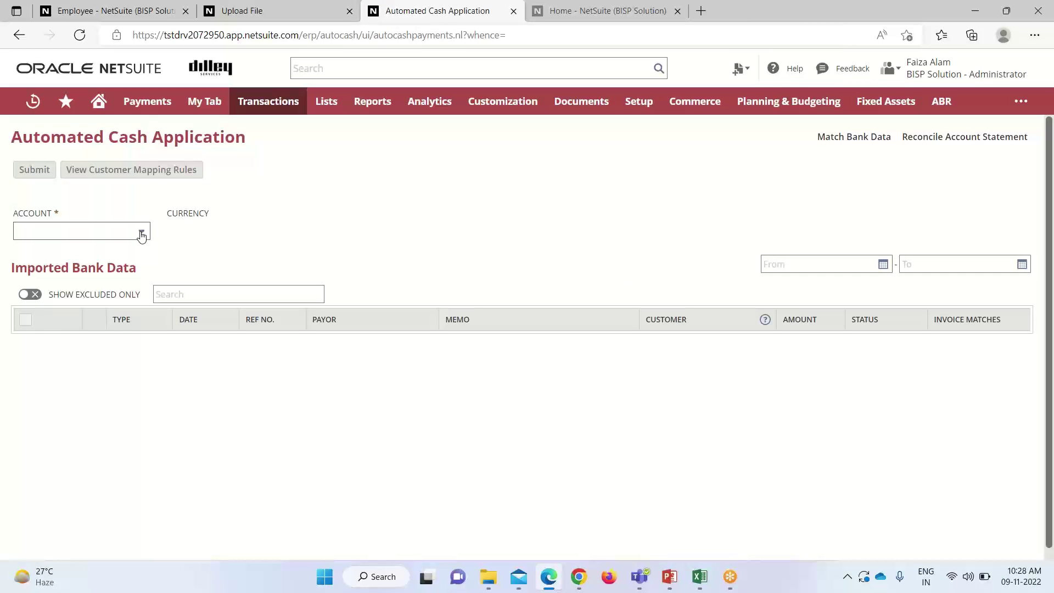
{"action": "left_click", "coordinate": [147, 234]}
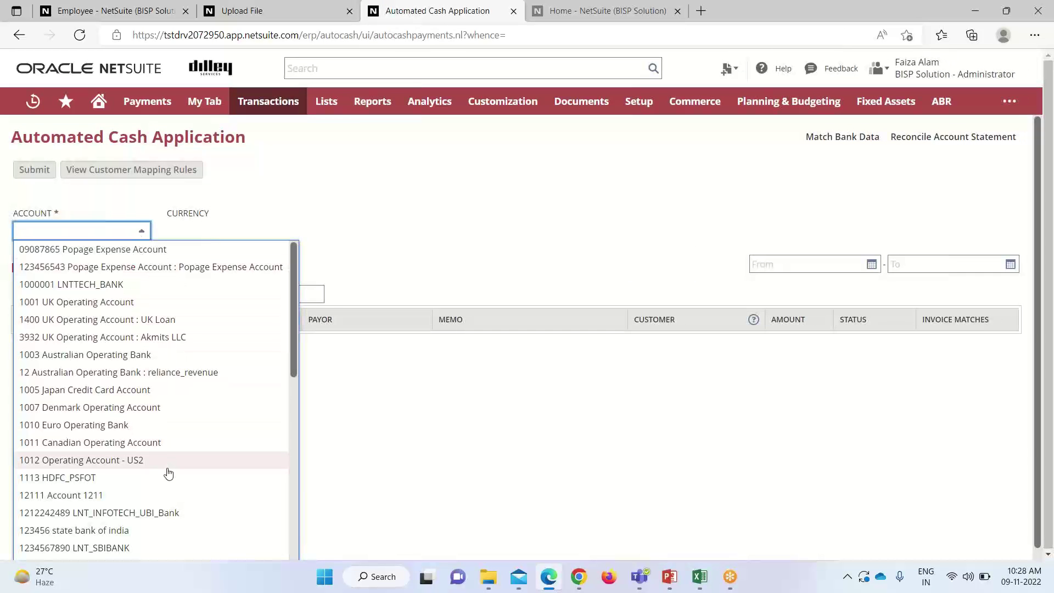
{"action": "left_click", "coordinate": [164, 495]}
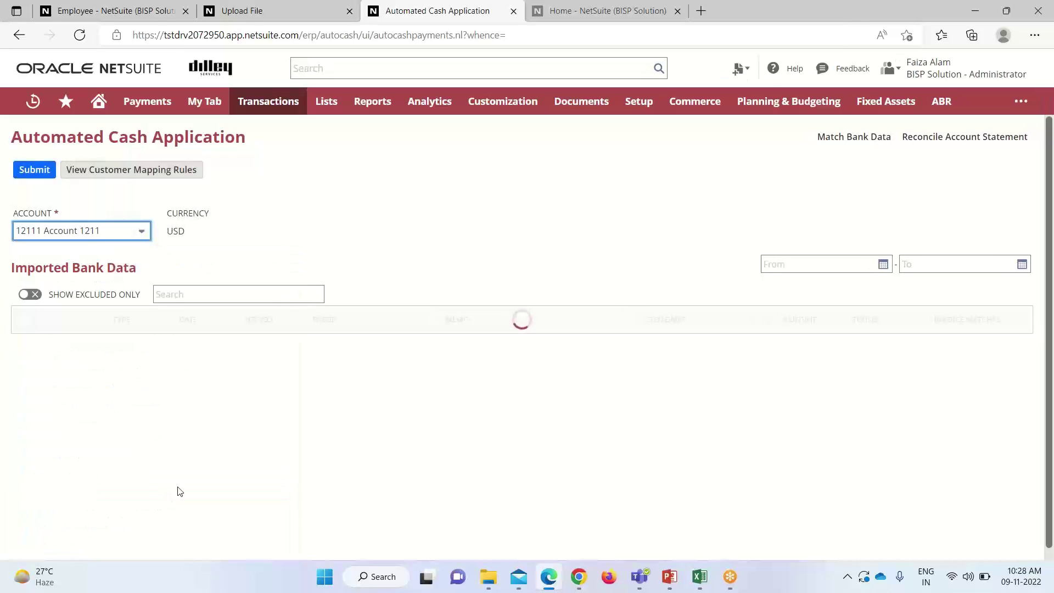